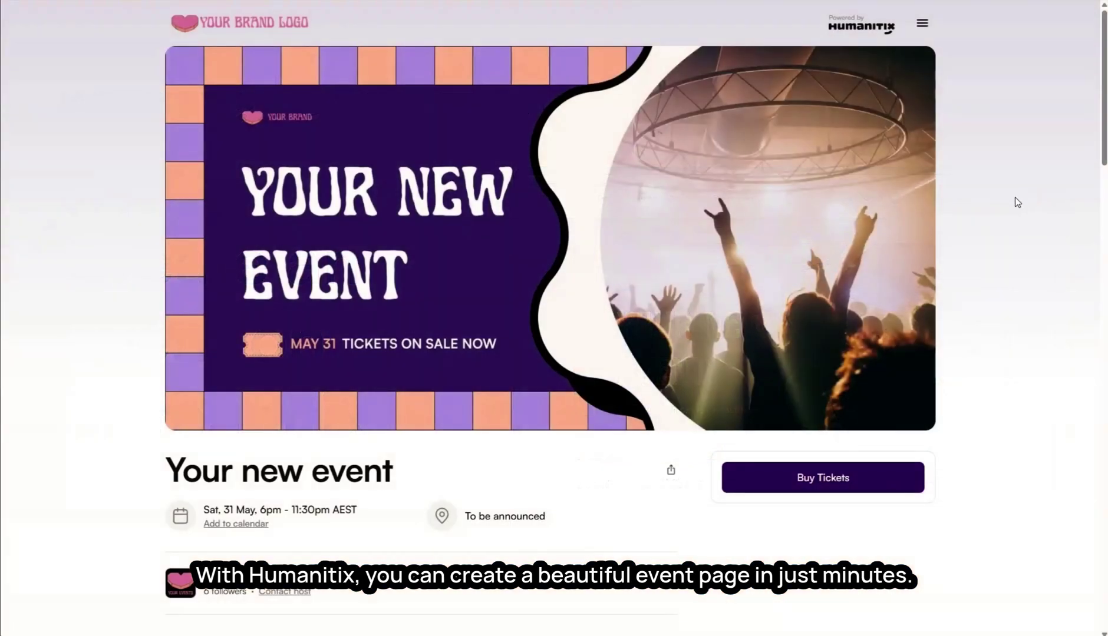
- Scroll through the published event page and add one General Admission ticket at checkout
scroll(1017, 205, "down", 9)
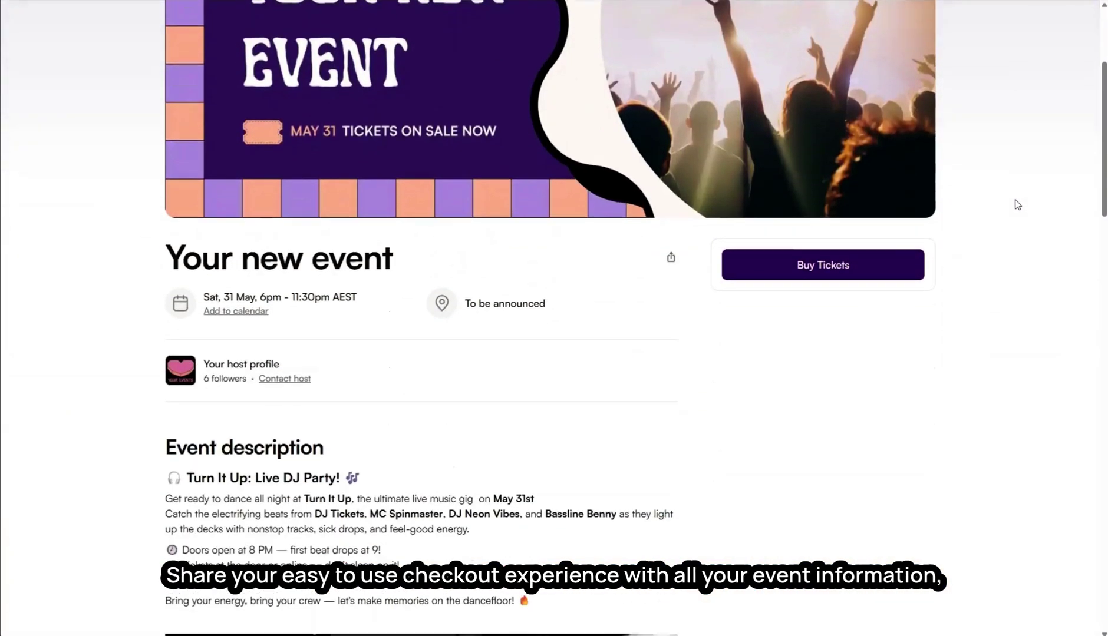
scroll(1015, 212, "down", 1)
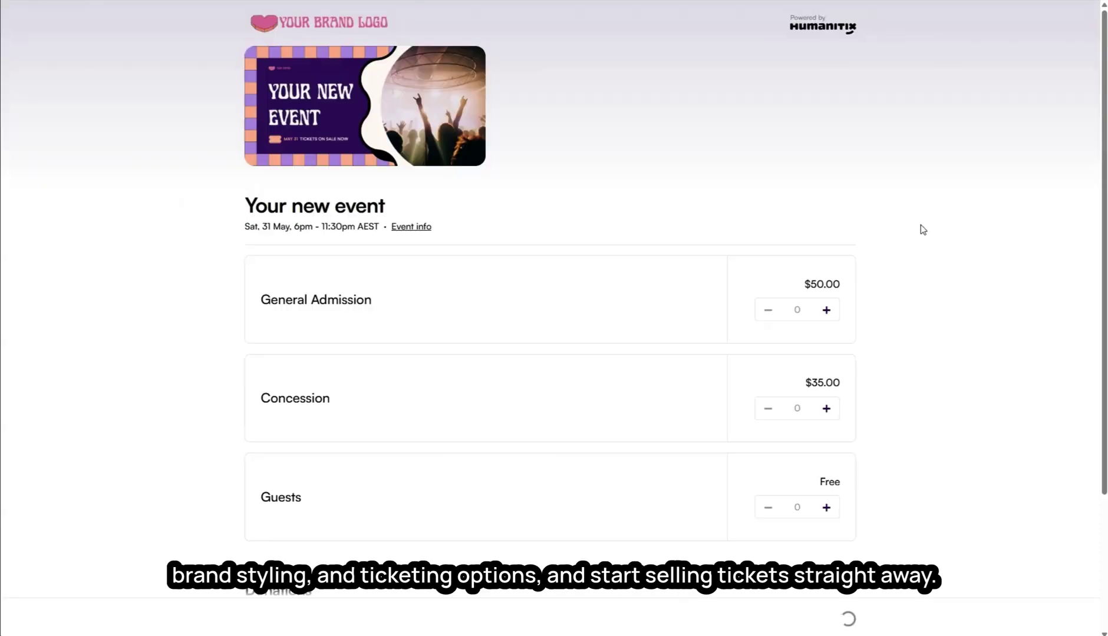
scroll(919, 228, "down", 2)
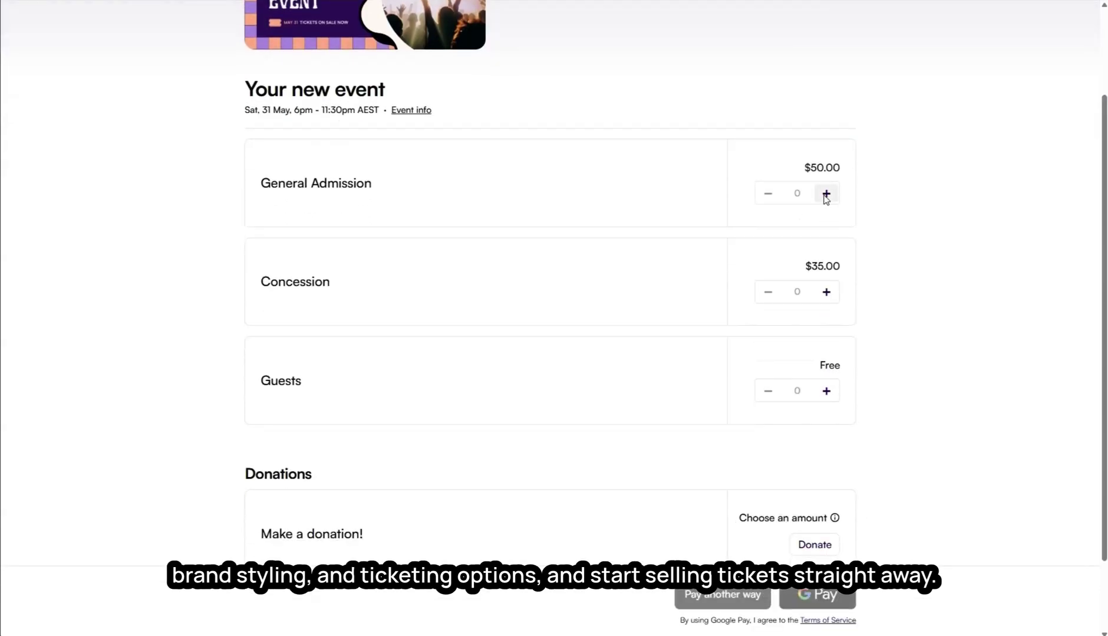
left_click(825, 194)
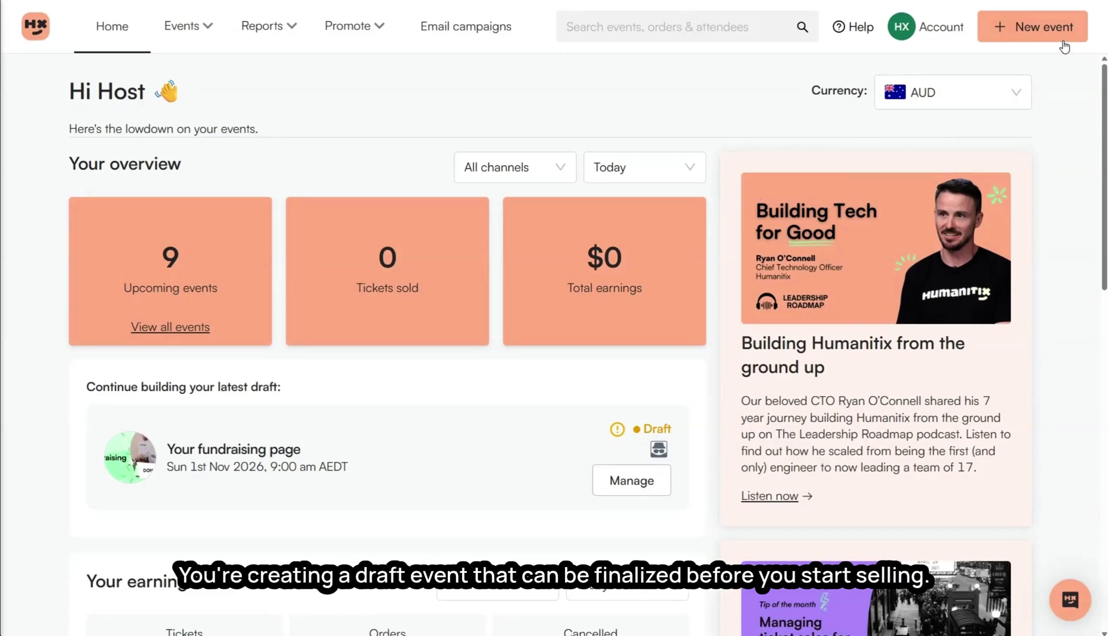
- Create a new event named 'Your new event' so its page URL fills in
left_click(1045, 26)
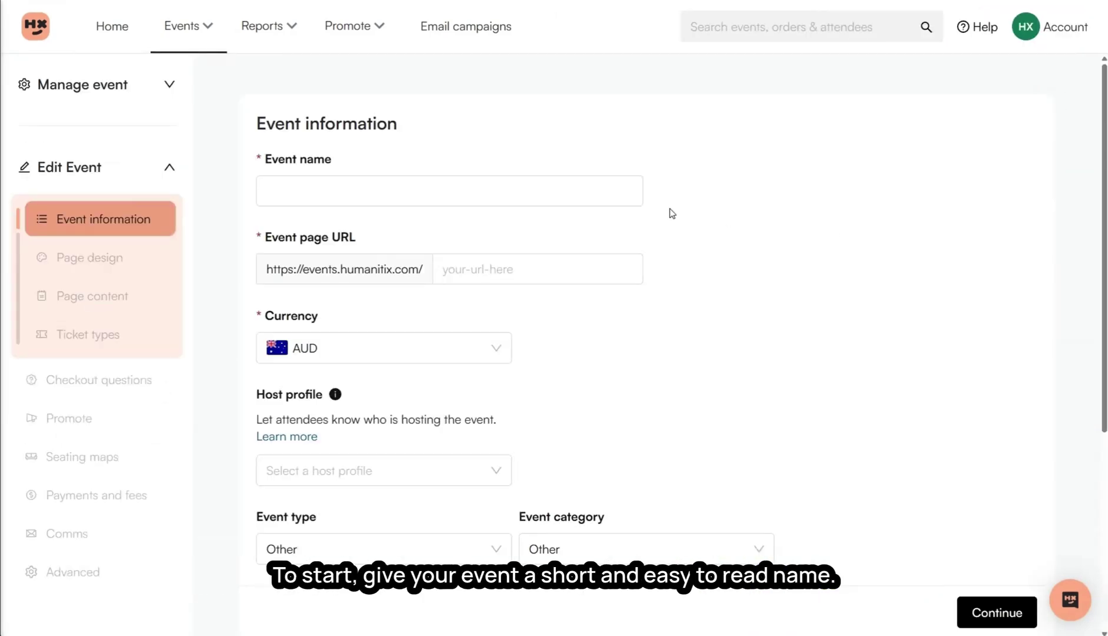
left_click(624, 201)
type("Y")
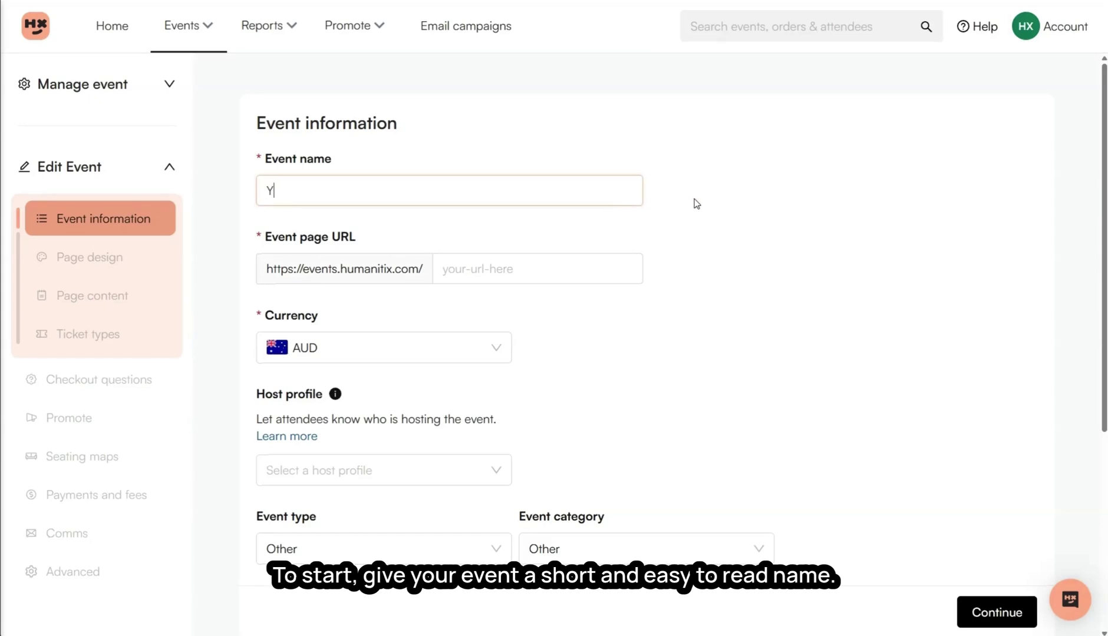
type("our new event")
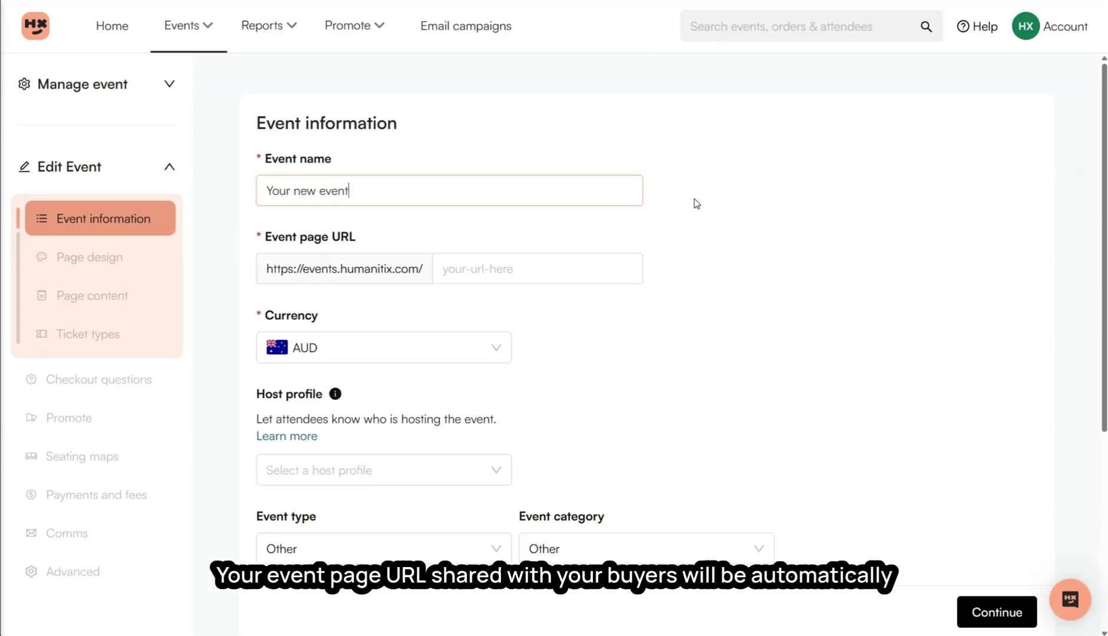
left_click(696, 203)
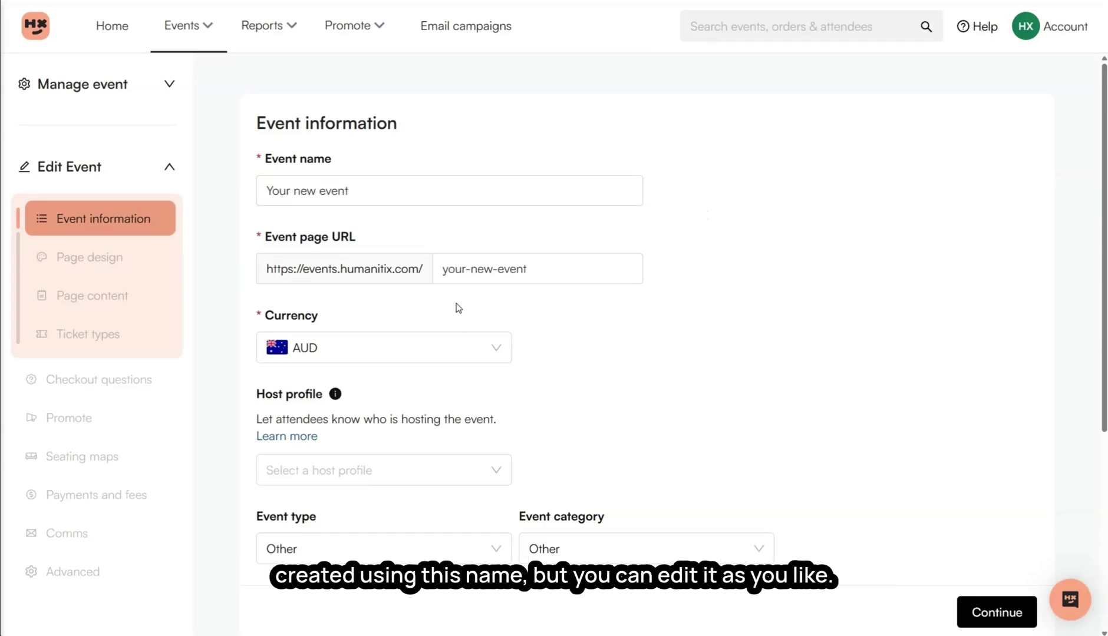
left_click_drag(471, 270, 438, 269)
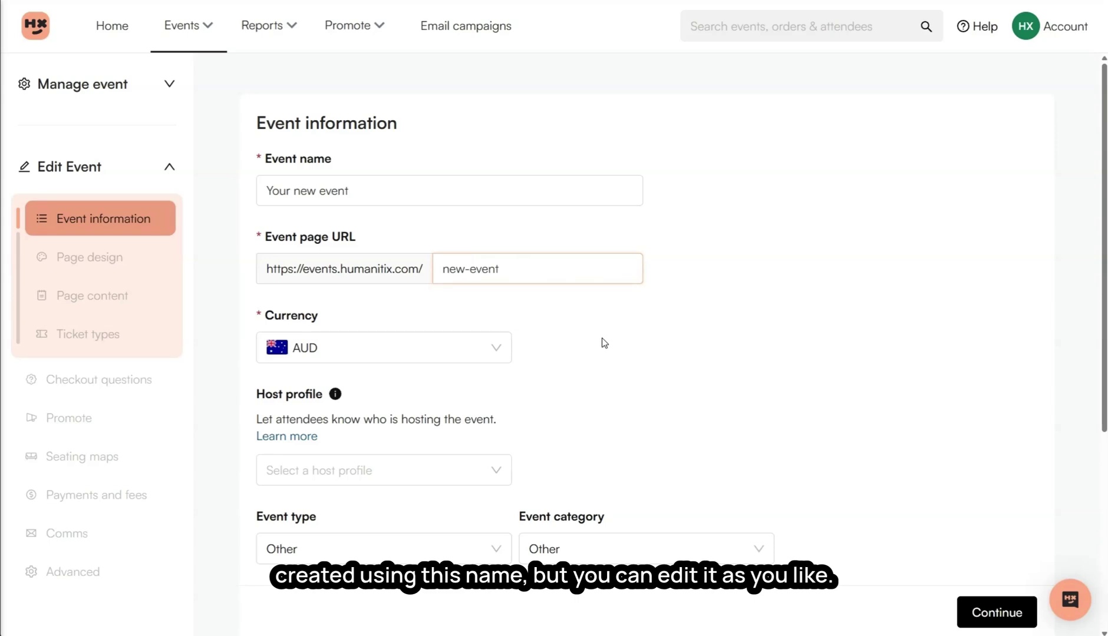
- Keep AUD as the currency and make Your host profile the event's host
scroll(642, 344, "down", 2)
left_click(481, 235)
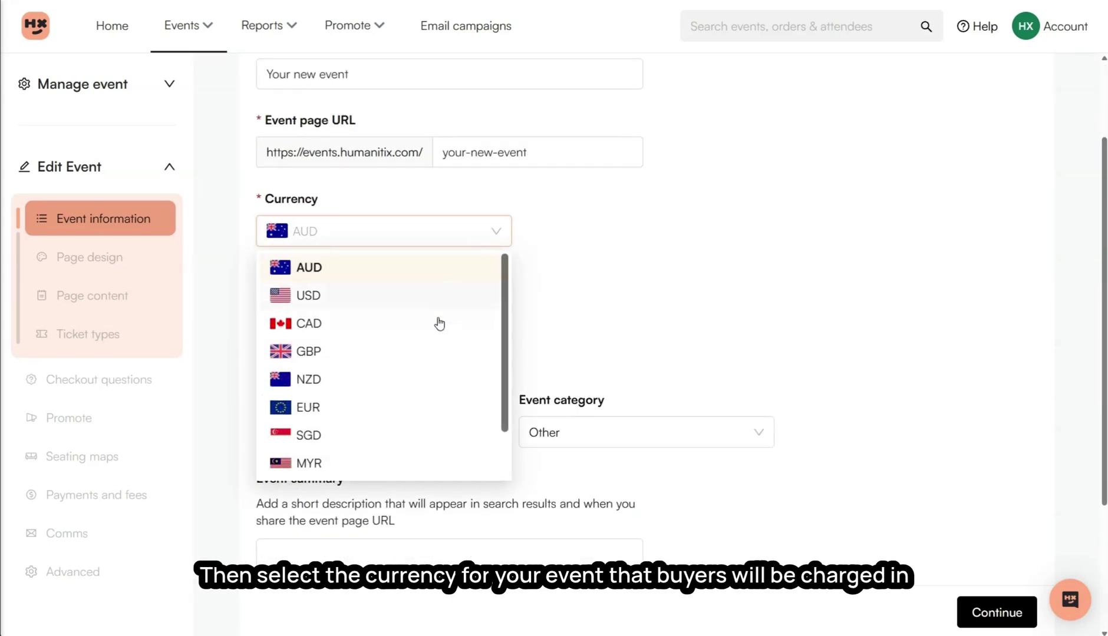
left_click(448, 271)
scroll(578, 265, "down", 1)
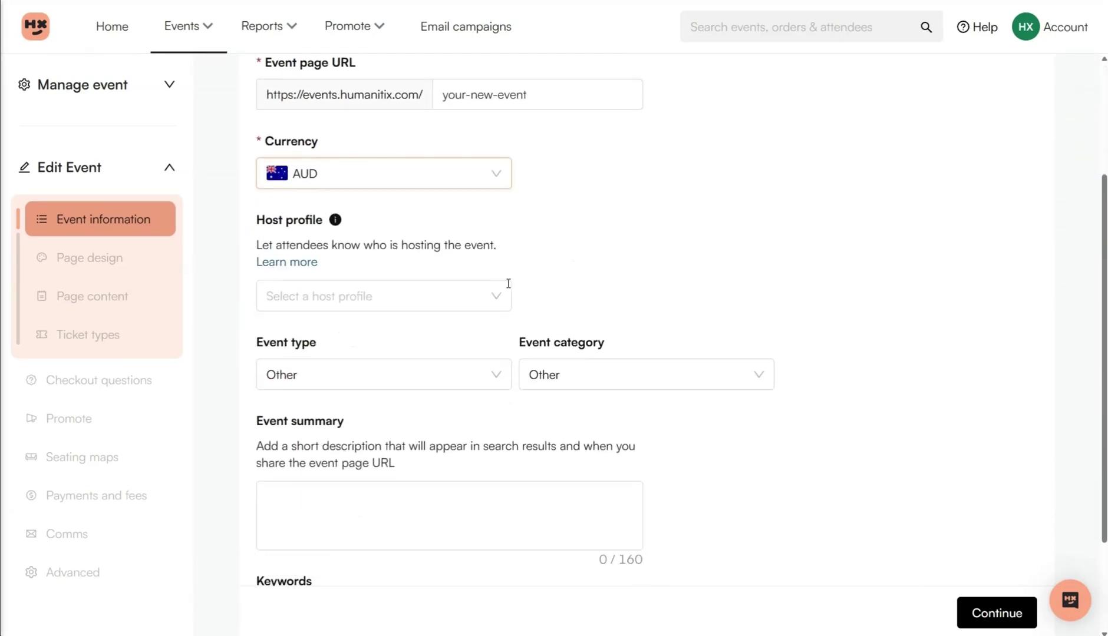
left_click(498, 295)
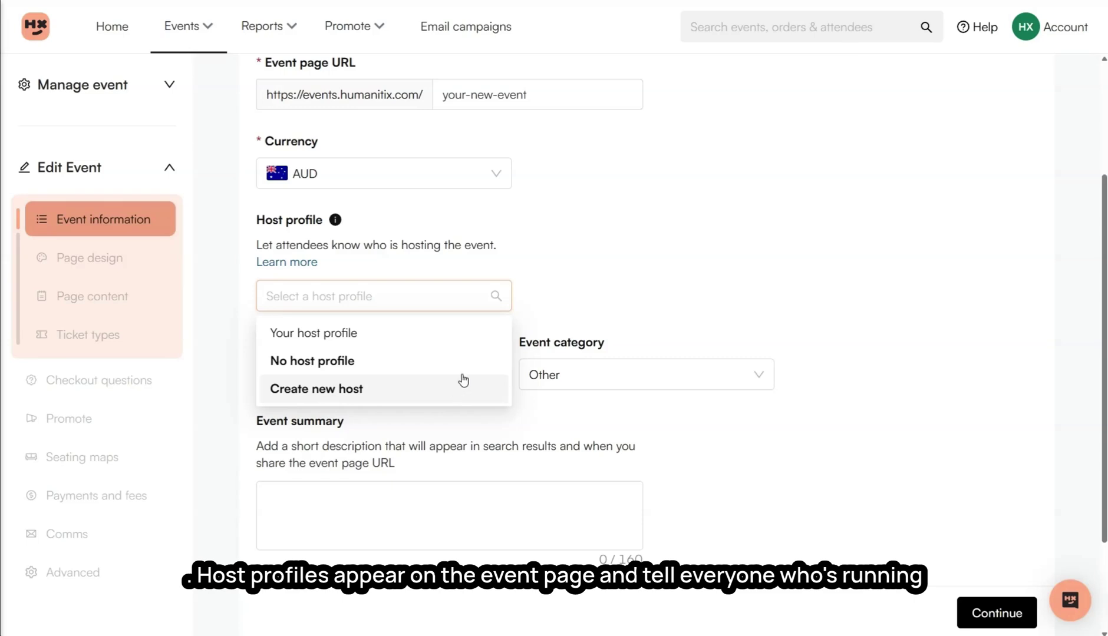
left_click(459, 334)
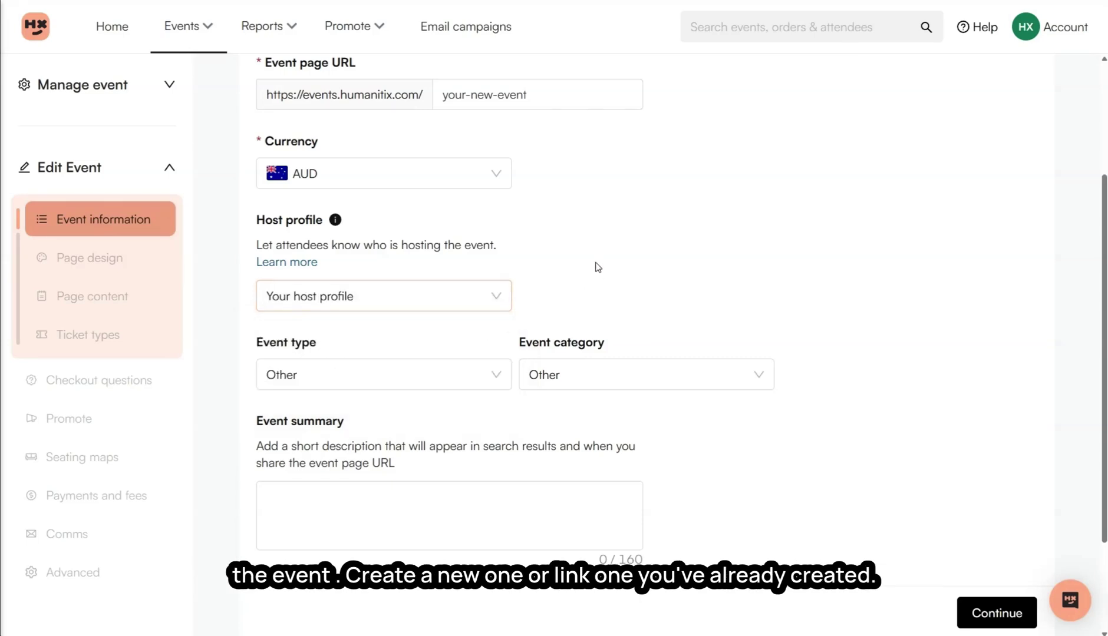
scroll(602, 243, "down", 2)
- Set the event type to Concert or Performance, leaving the category as Other
left_click(449, 246)
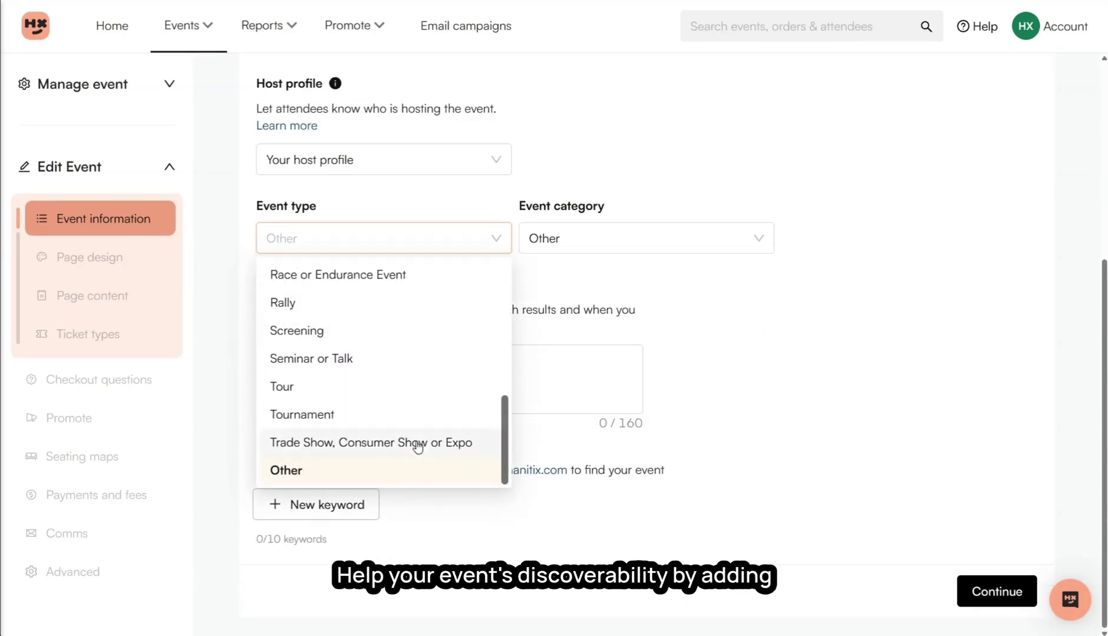
scroll(396, 310, "up", 6)
left_click(336, 343)
left_click(596, 237)
scroll(593, 435, "up", 5)
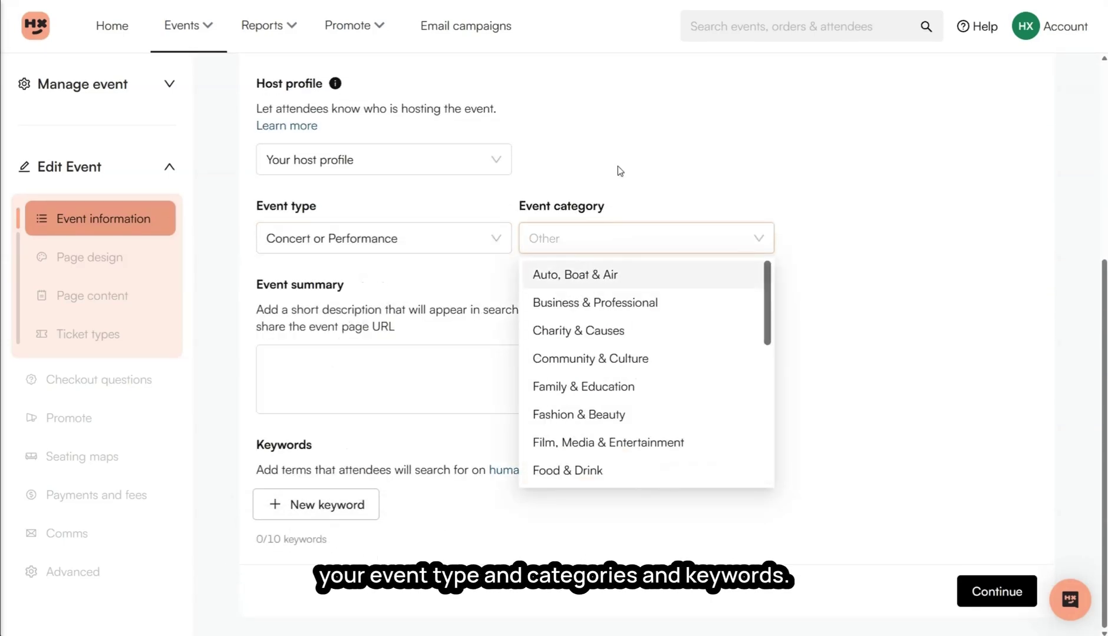
left_click(618, 166)
- Add the search keywords live, music and gig
left_click(349, 508)
type("live")
key("Return")
type("music")
key("Return")
type("gig")
key("Return")
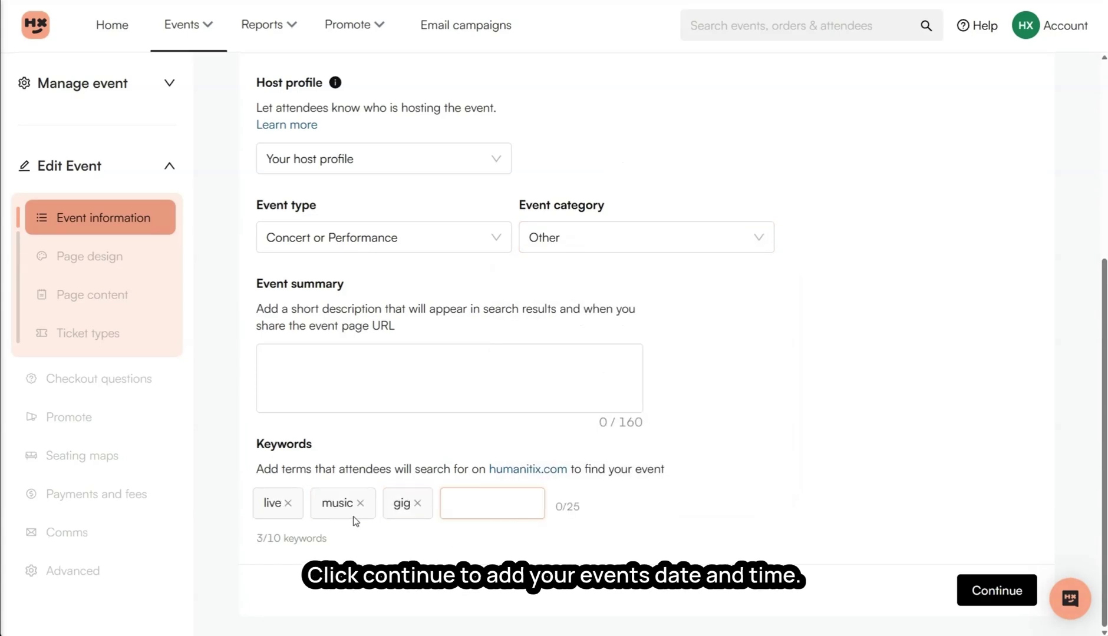
left_click(812, 489)
- Save the event information, try a recurring schedule, then revert to a single event date
left_click(959, 585)
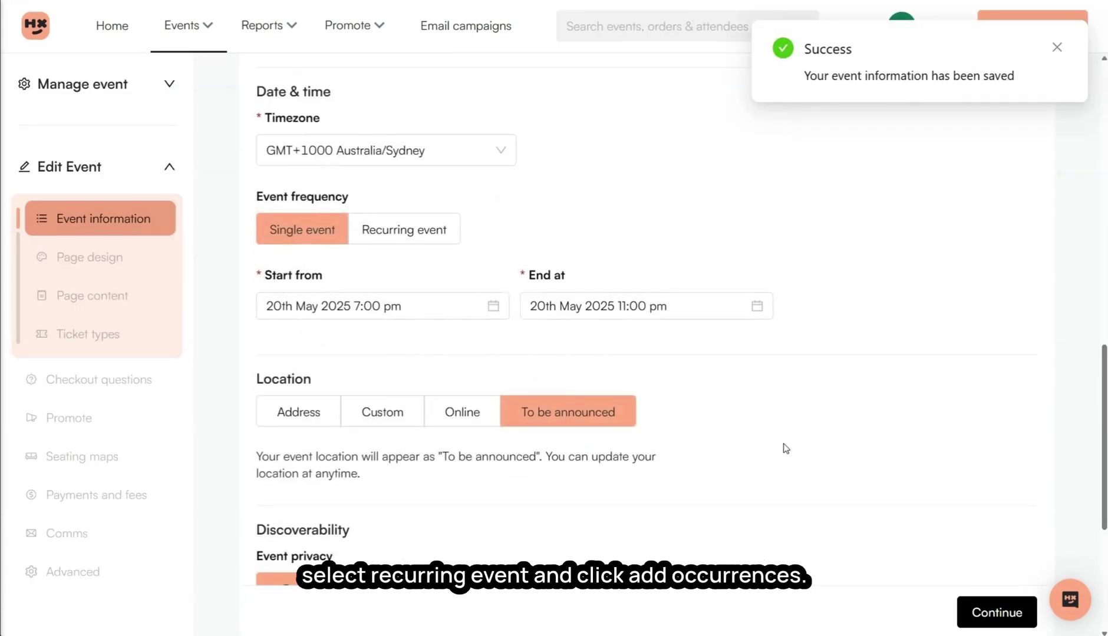
left_click(407, 230)
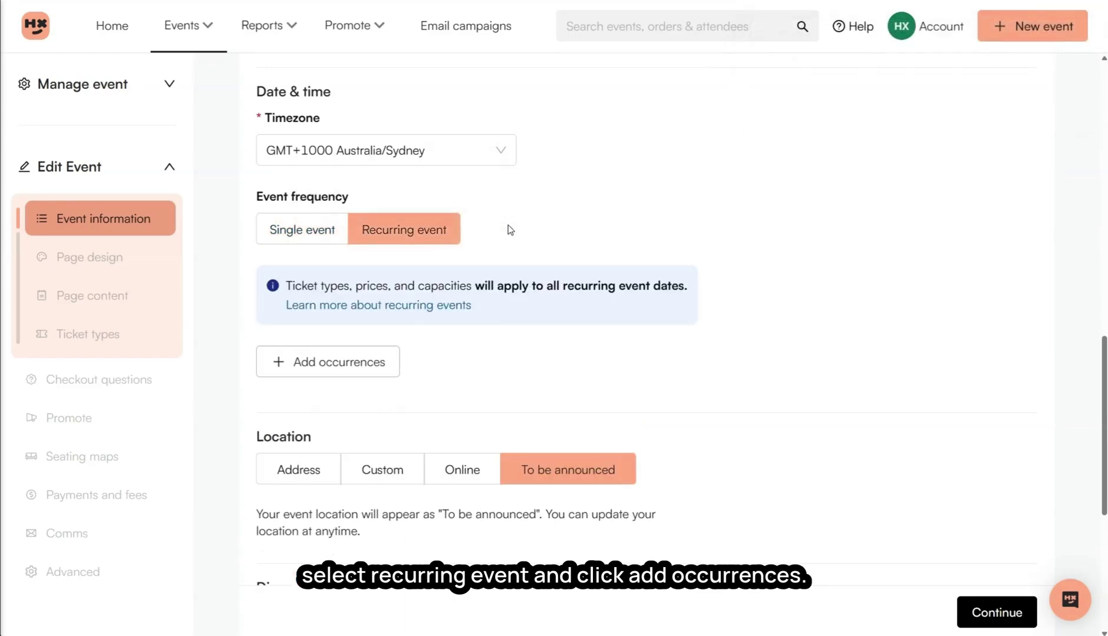
left_click(363, 366)
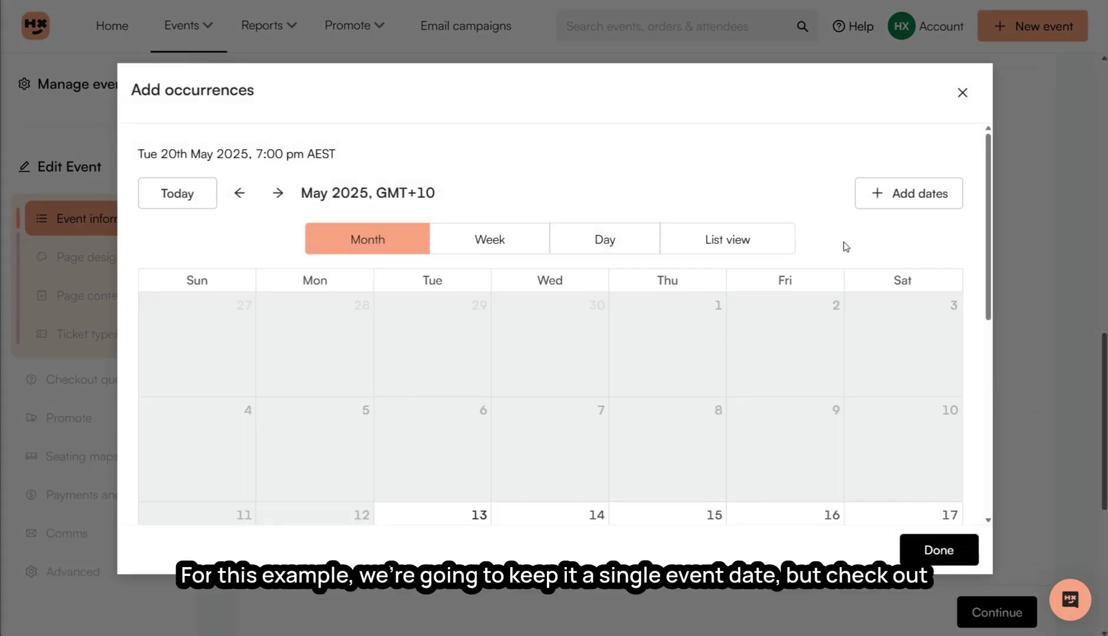
left_click(963, 93)
left_click(318, 240)
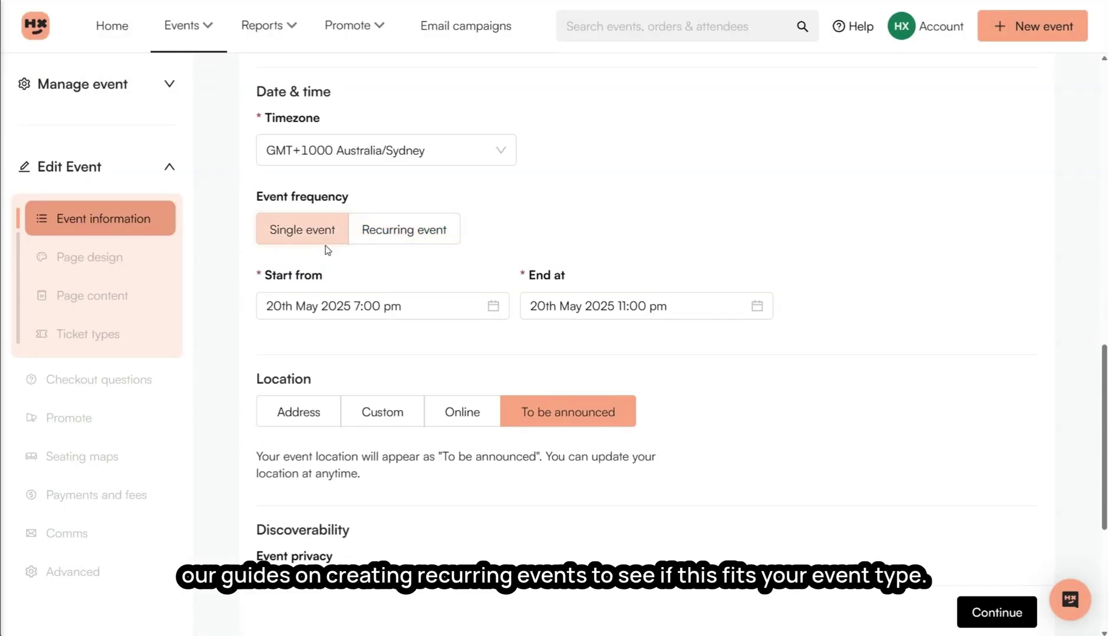
- Schedule the event for 31 May 2025 from 8:30 pm to 11:30 pm
left_click(438, 301)
left_click(476, 542)
left_click(581, 522)
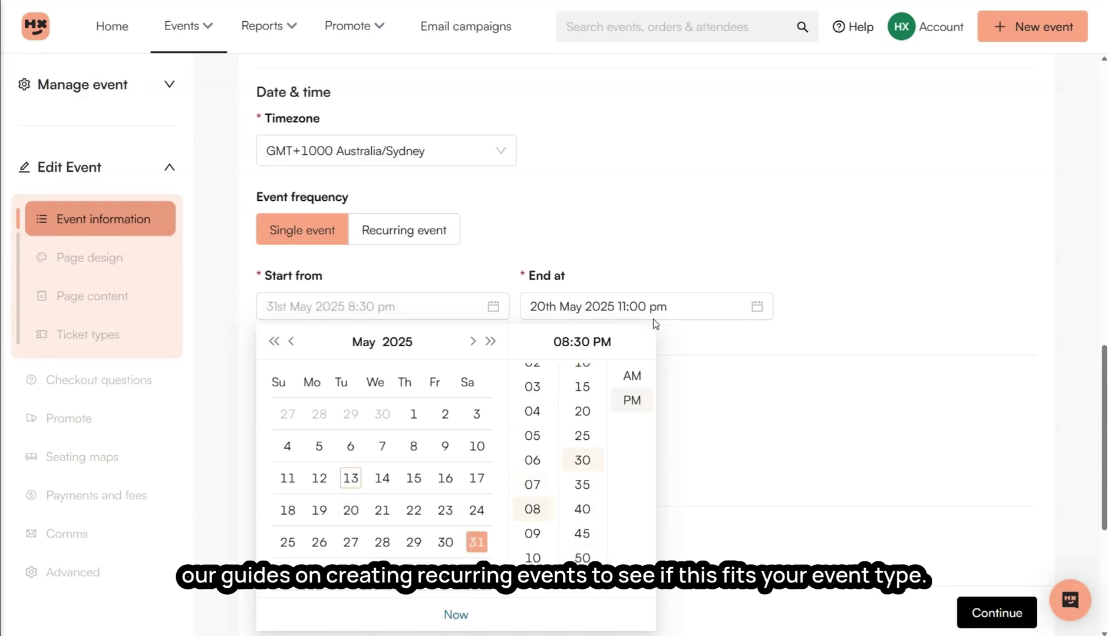
left_click(655, 307)
left_click(740, 540)
left_click(844, 520)
left_click(834, 301)
- Set the event location to To be announced after trying the other location types
scroll(835, 301, "down", 5)
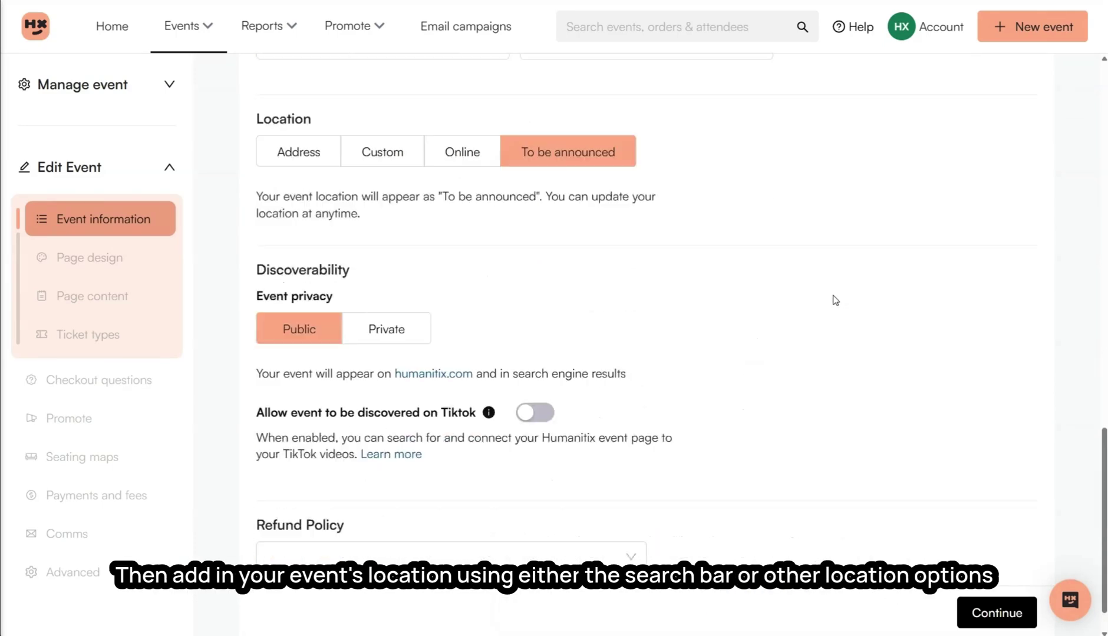
left_click(309, 132)
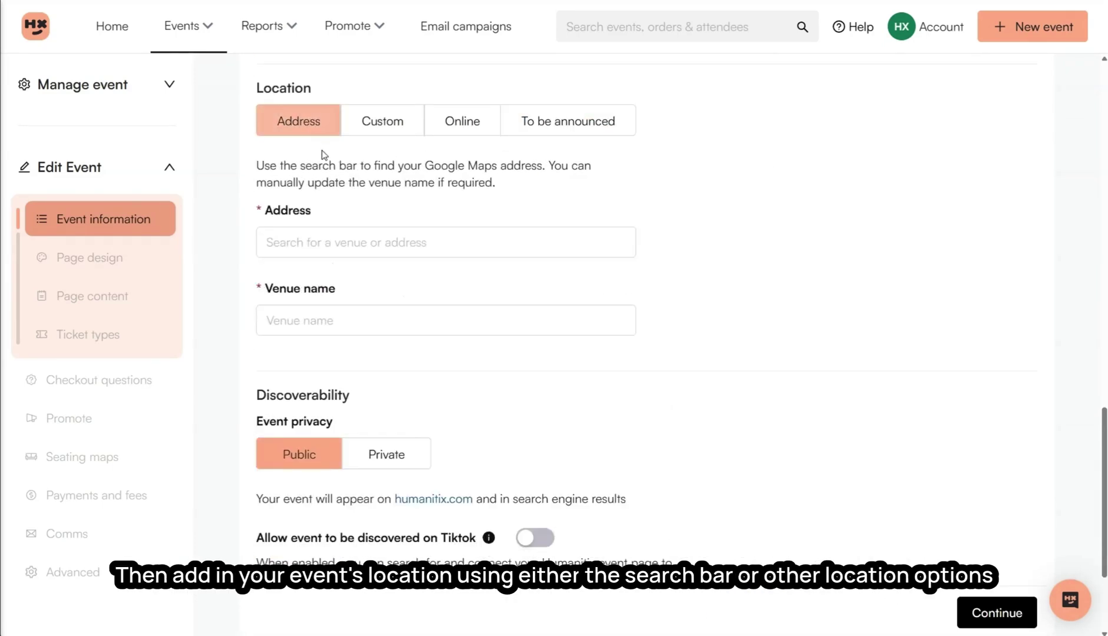
left_click(414, 241)
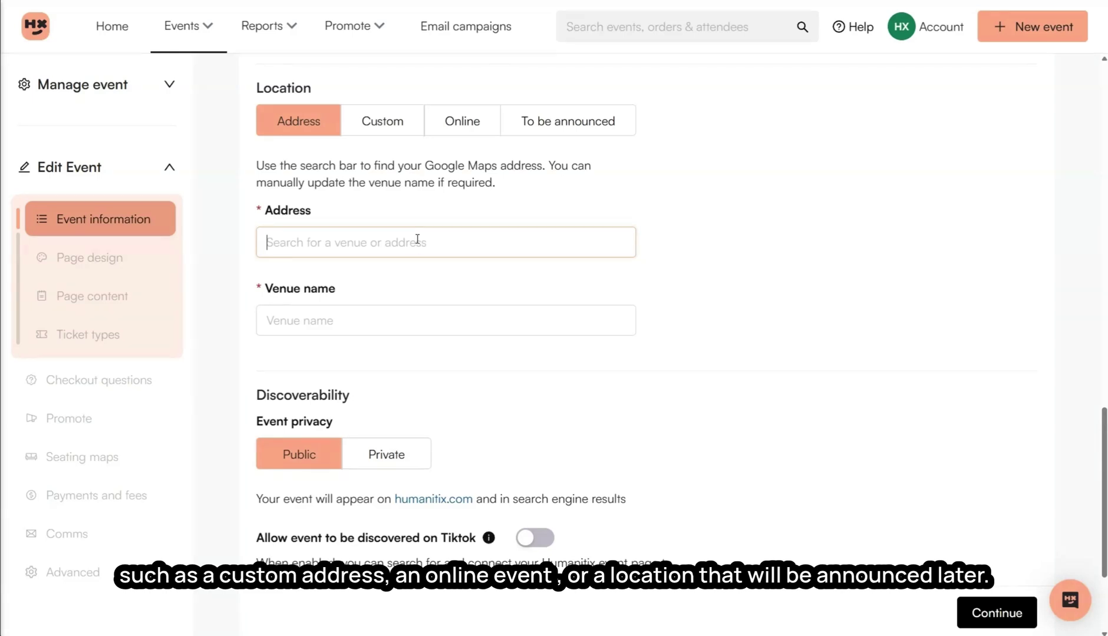
left_click(376, 129)
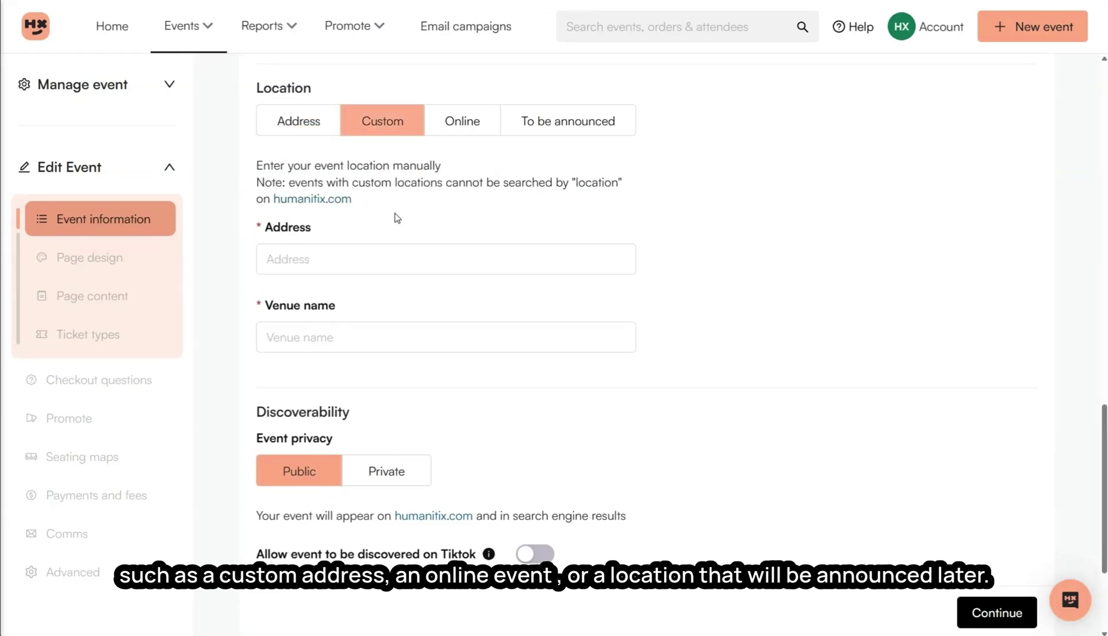
left_click(463, 125)
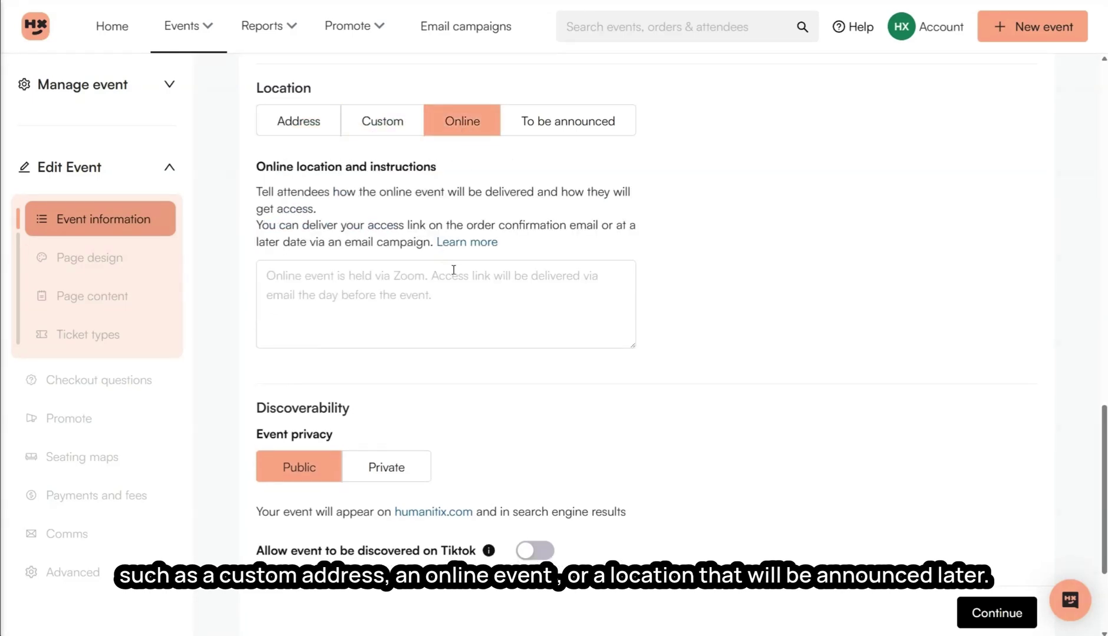
left_click(600, 125)
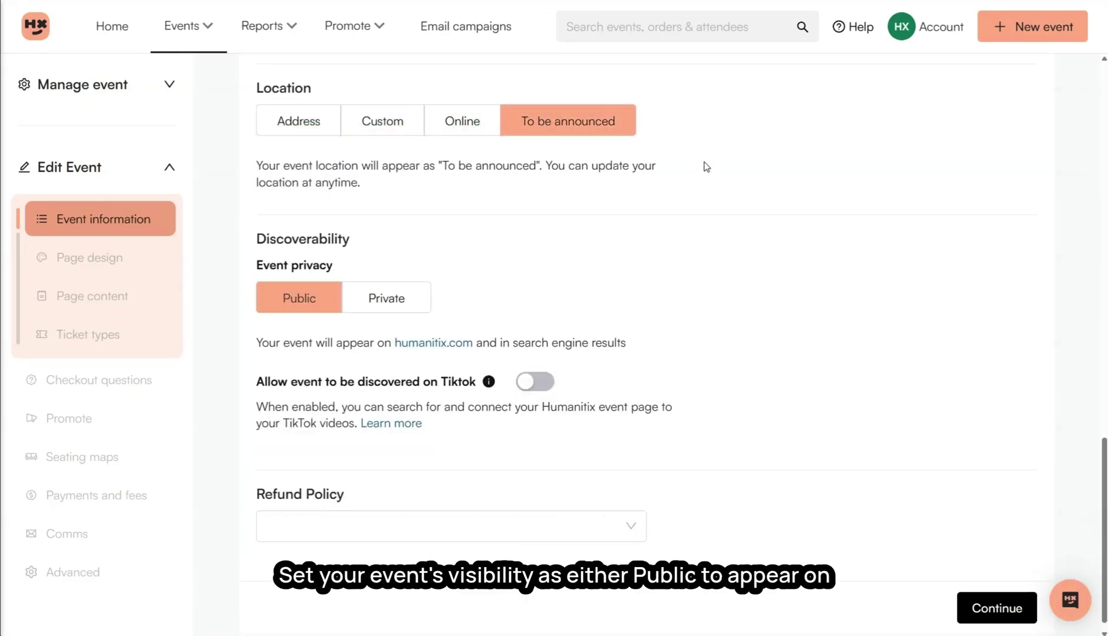
- Keep the event Public and set the refund policy to No refunds
left_click(412, 299)
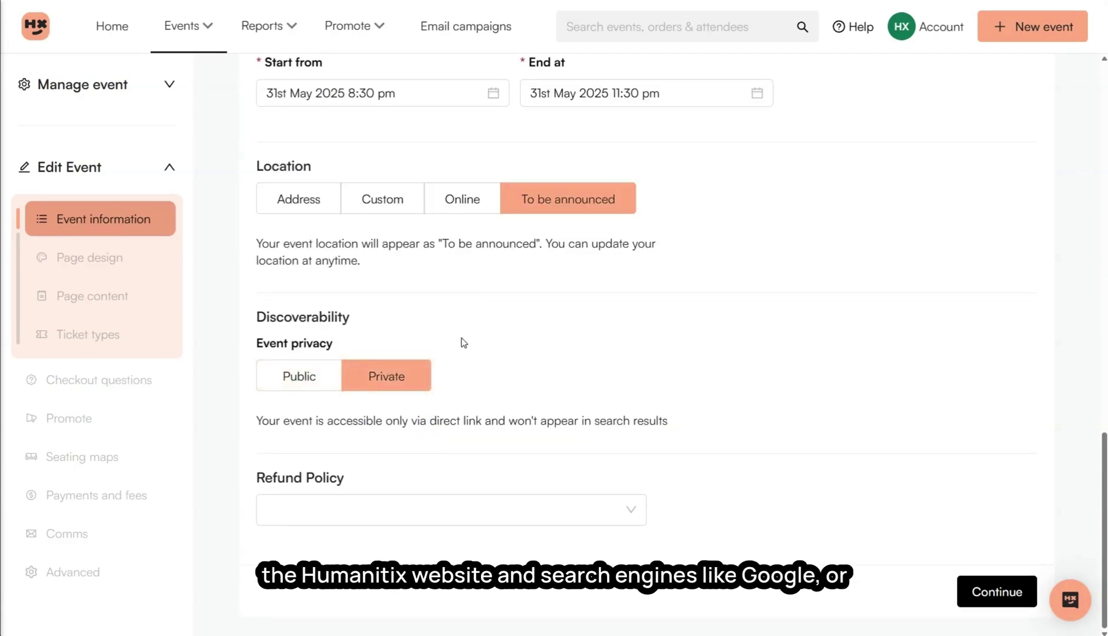
left_click(298, 385)
scroll(454, 351, "down", 1)
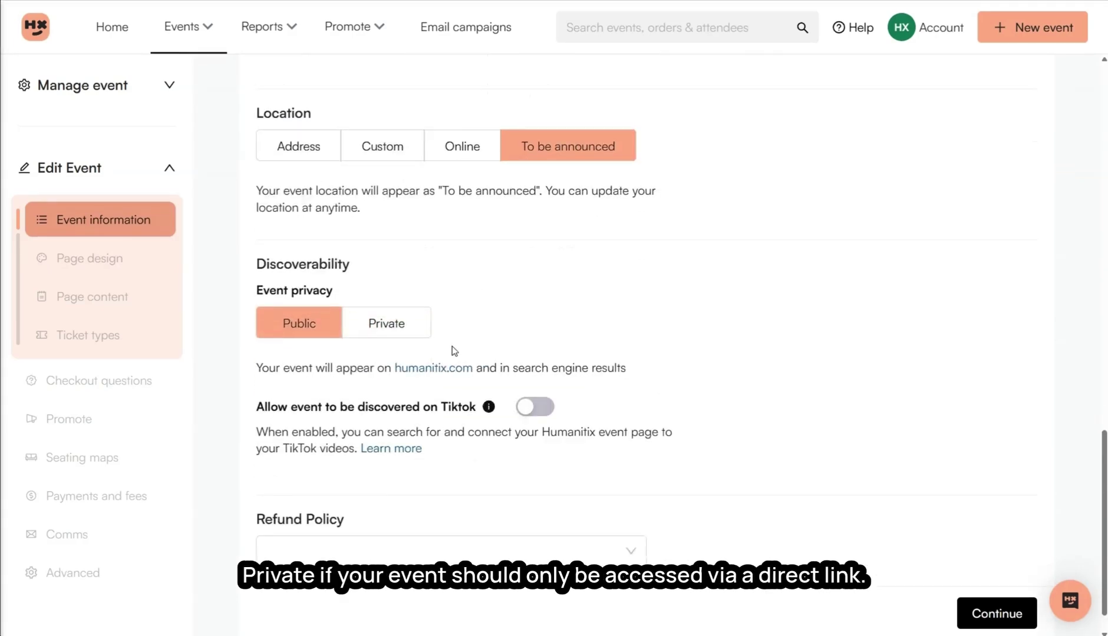
scroll(454, 350, "down", 1)
left_click(438, 517)
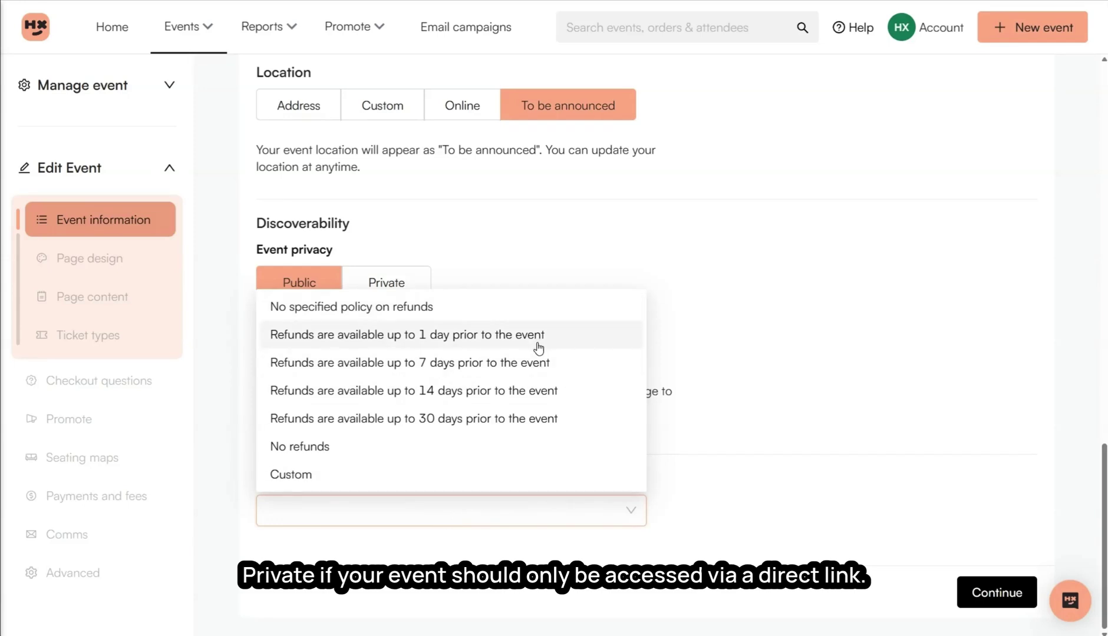
left_click(530, 446)
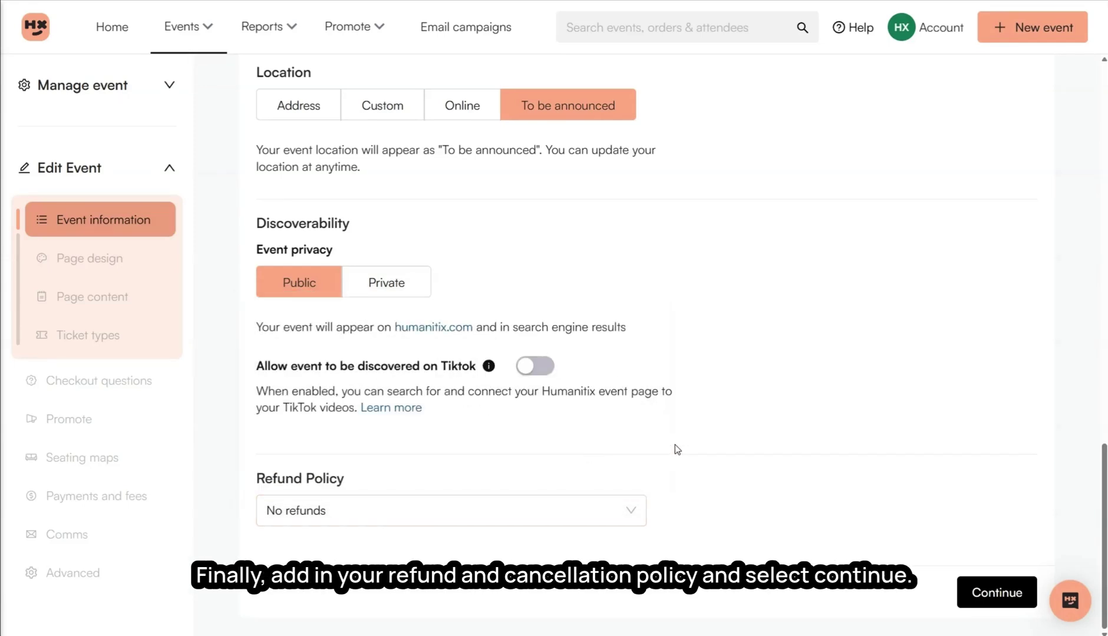
- Upload the cropped Canva concert image as the banner and add the brand logo
left_click(981, 594)
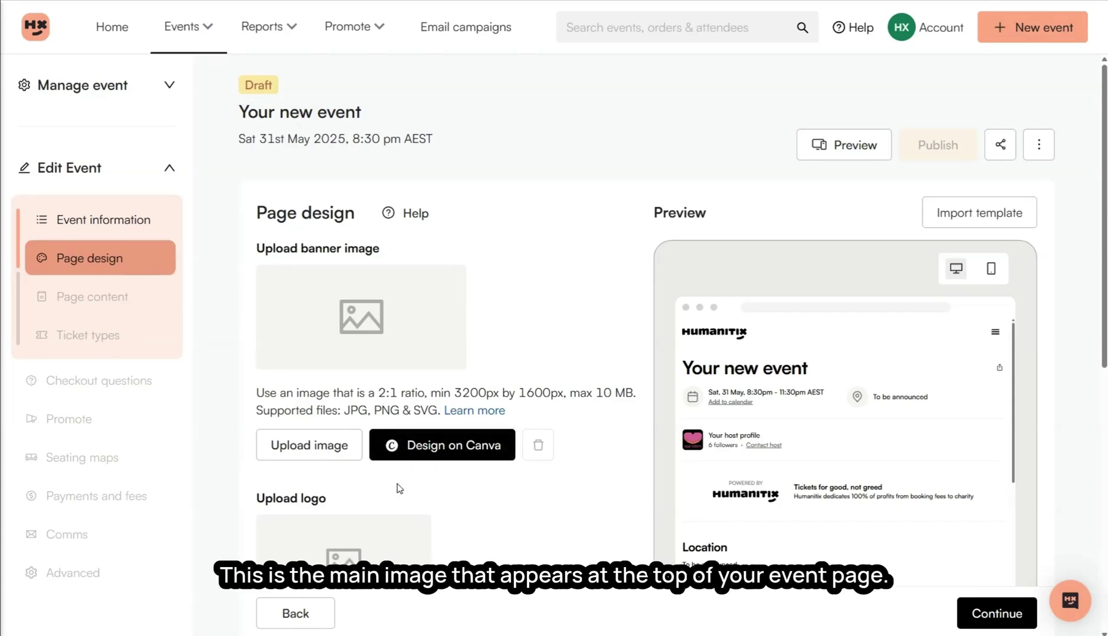
left_click(323, 459)
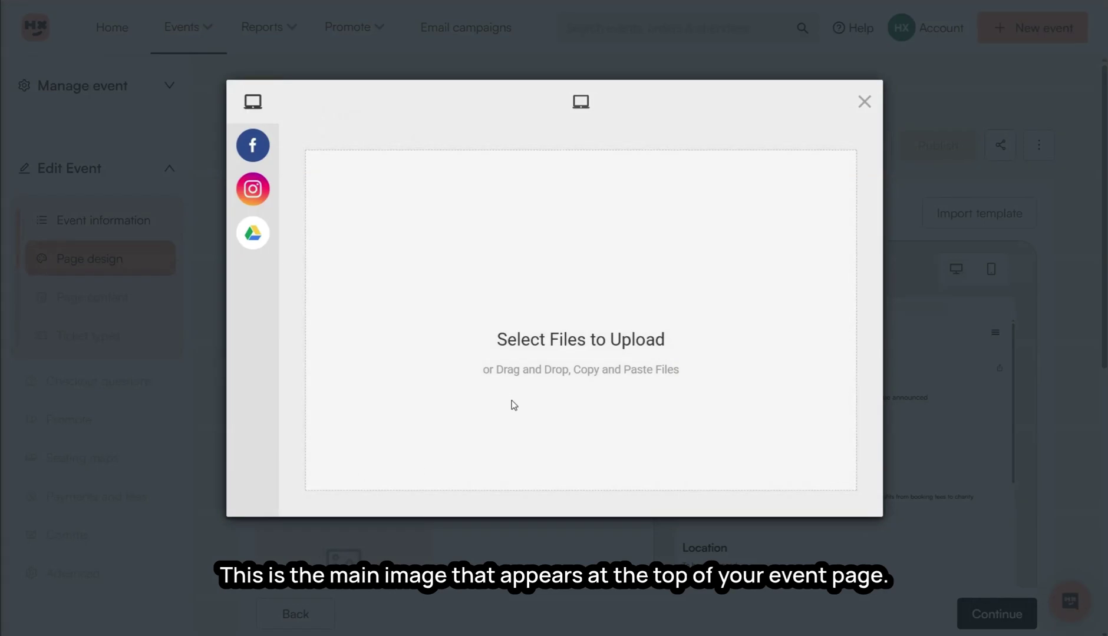
left_click(597, 349)
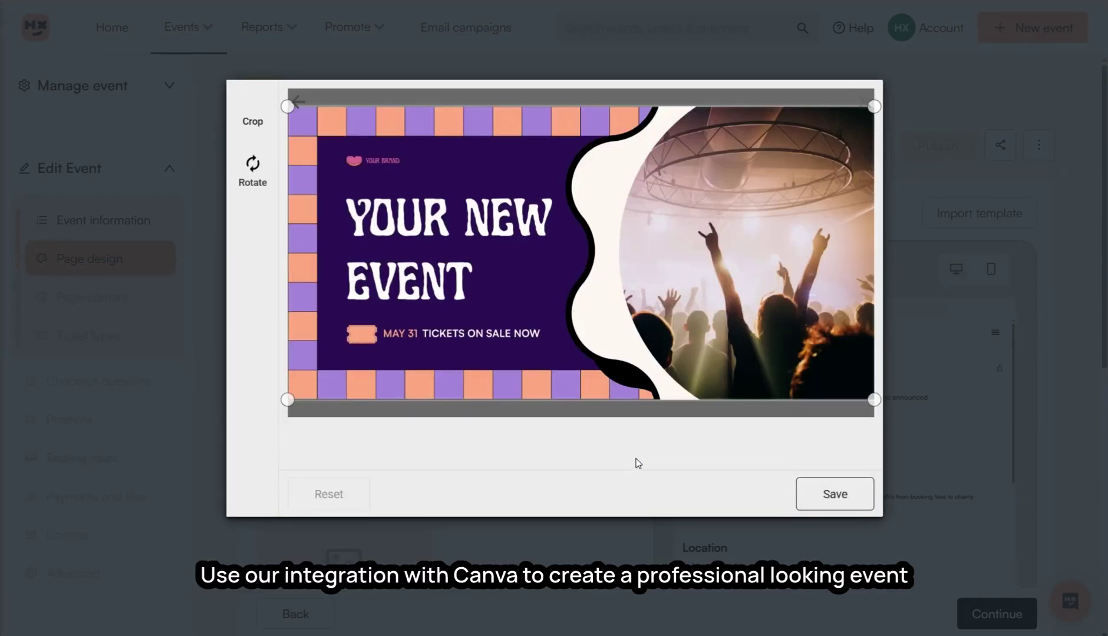
left_click(805, 500)
left_click(816, 501)
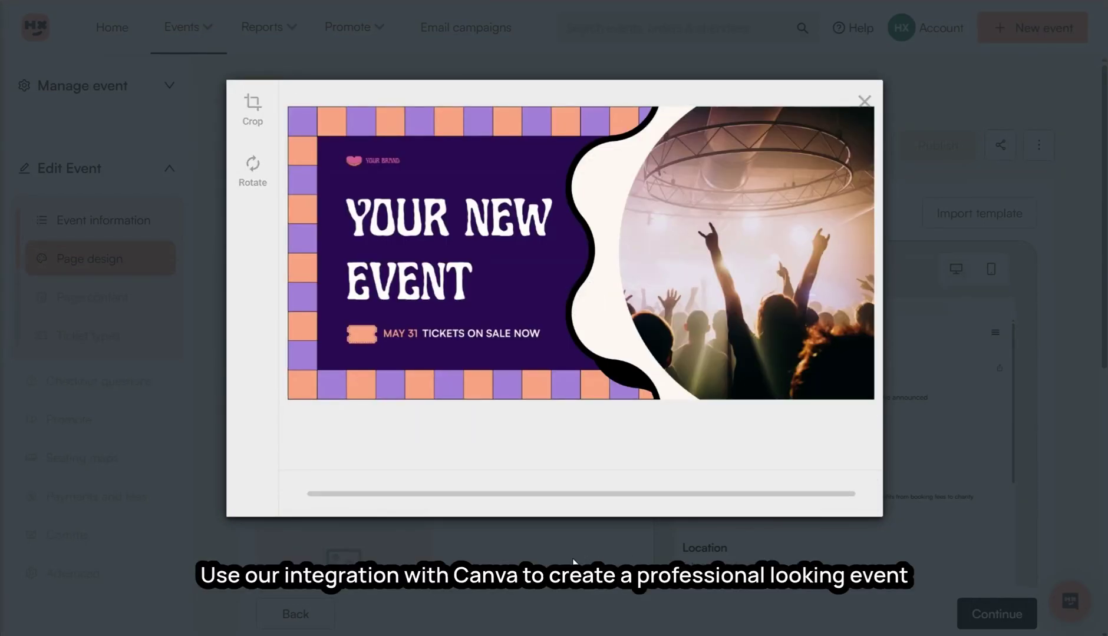
scroll(586, 505, "down", 3)
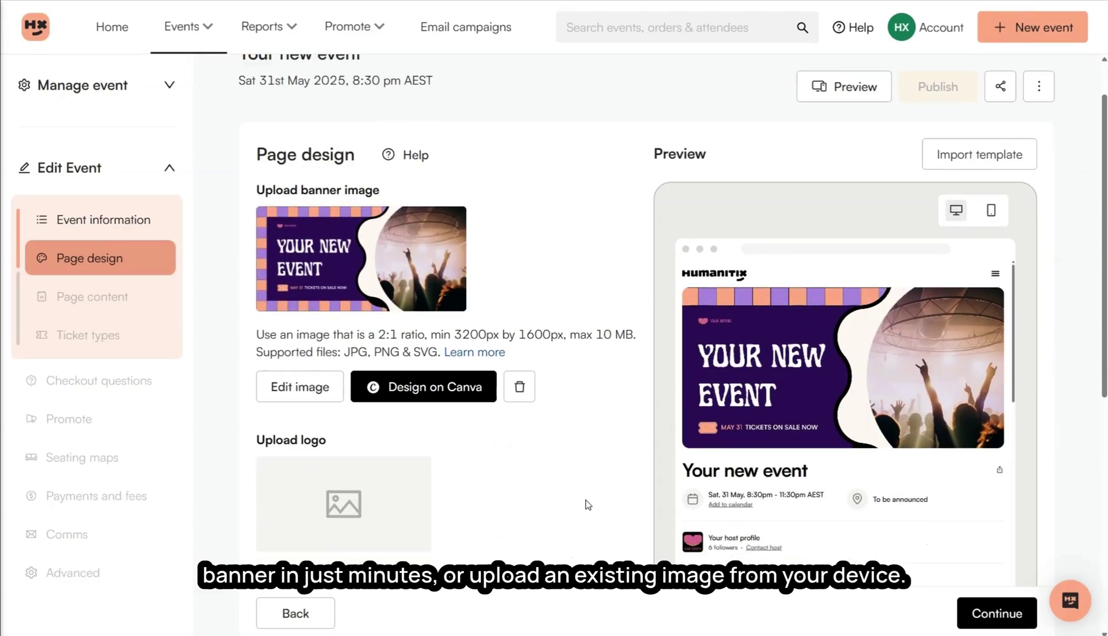
scroll(585, 507, "down", 2)
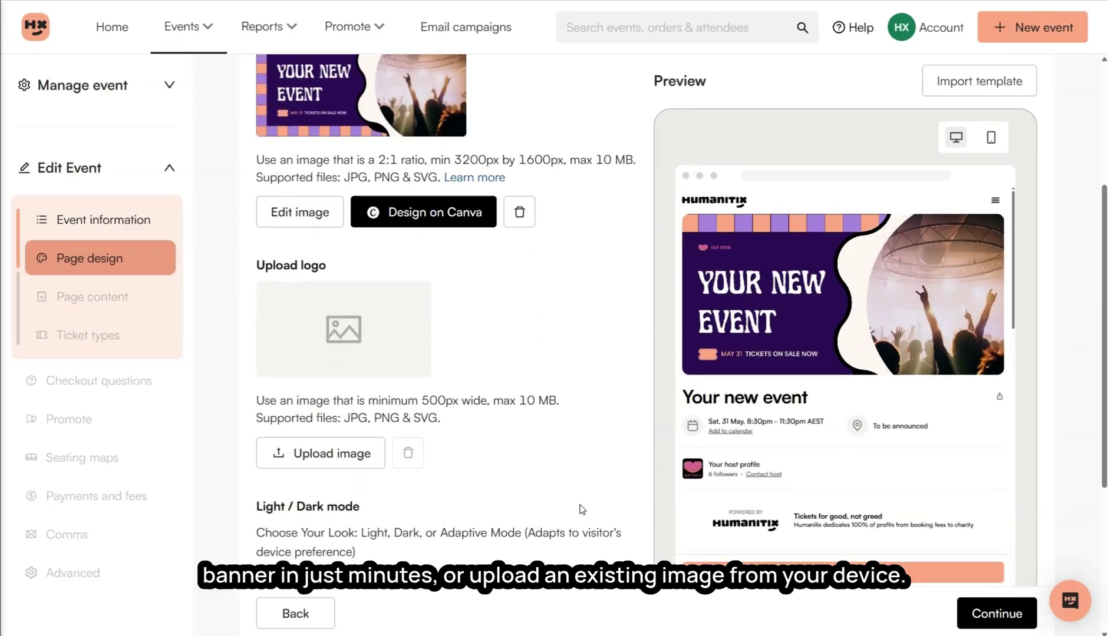
left_click(317, 453)
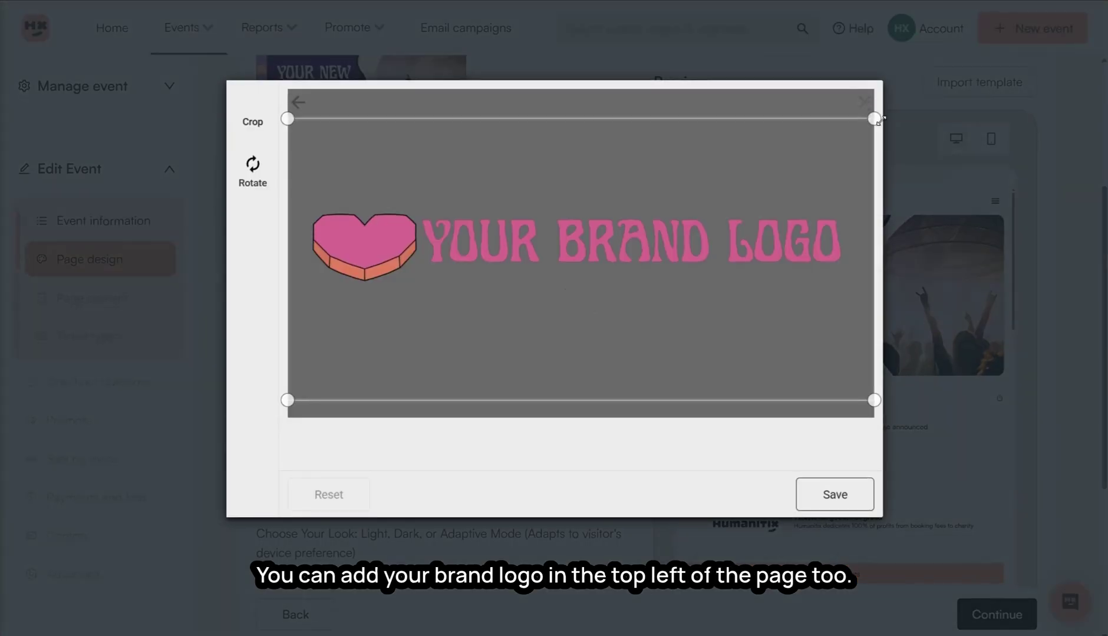
left_click(832, 491)
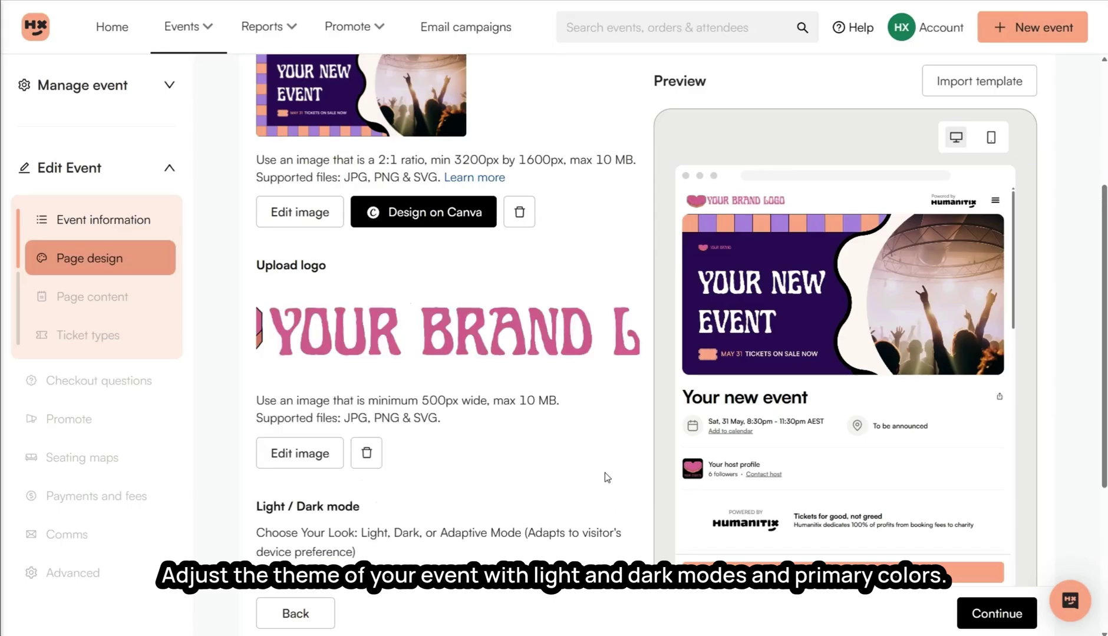
- Use Light mode, primary colour #4A0488 and Buy Tickets as the button text
scroll(607, 465, "down", 5)
left_click(335, 316)
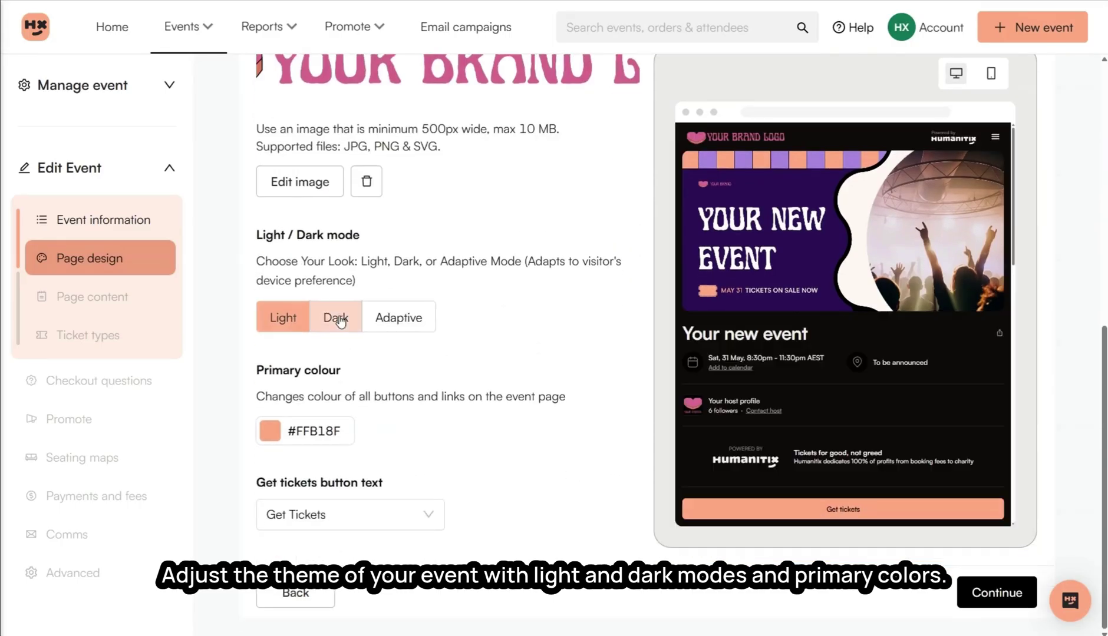
left_click(283, 318)
left_click(321, 431)
left_click(289, 375)
left_click(343, 196)
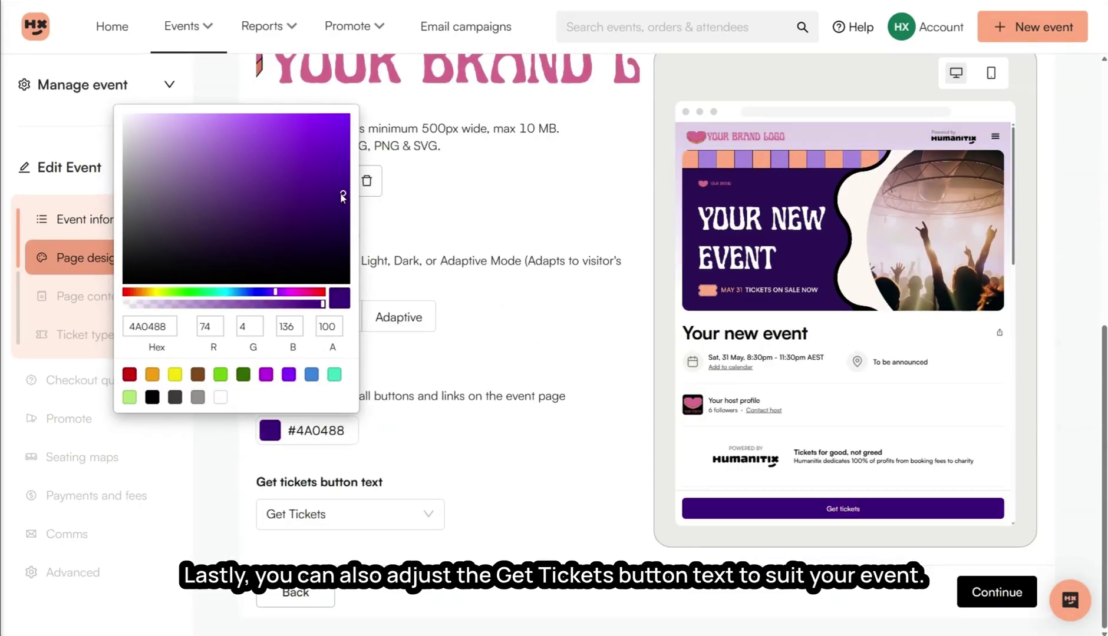
left_click(535, 378)
left_click(429, 515)
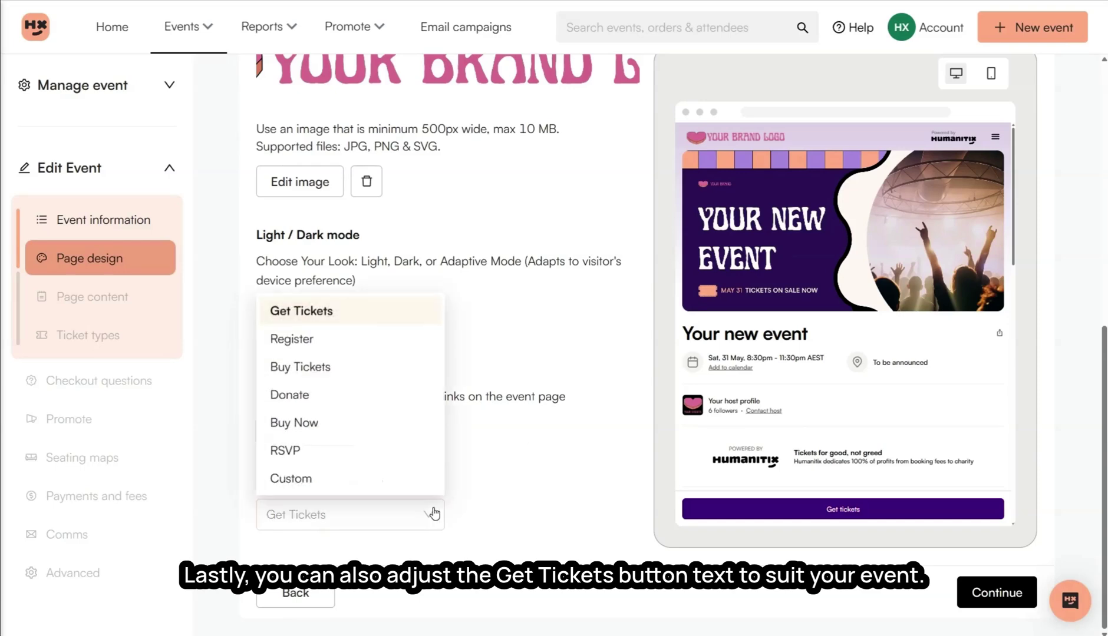
left_click(400, 366)
left_click(504, 452)
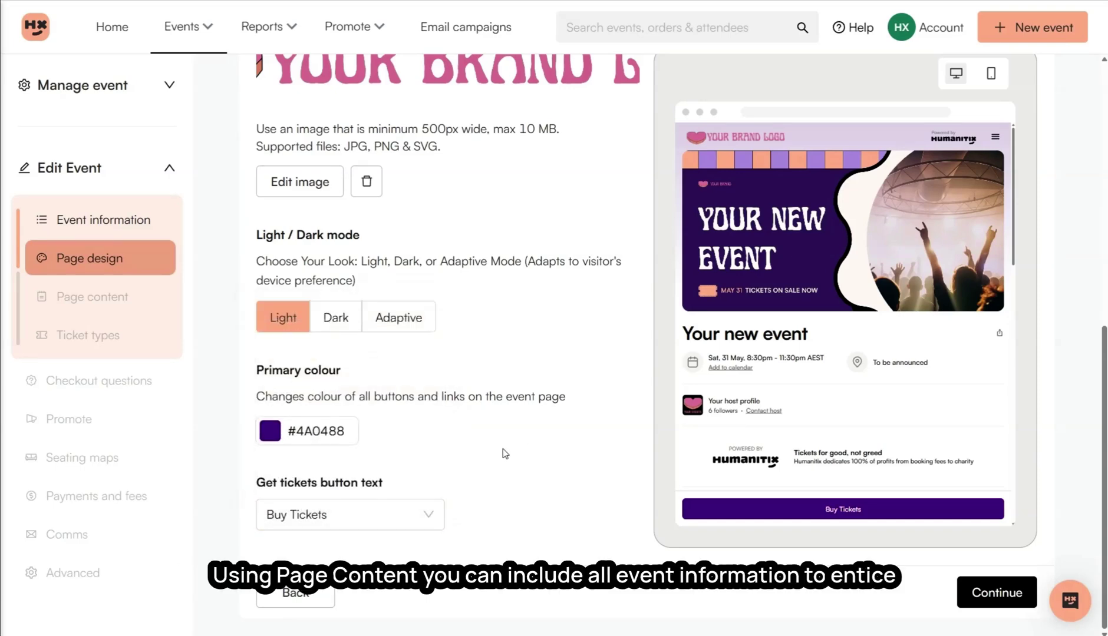
- Paste the Turn It Up DJ party description and make its first line a red Heading 2
left_click(958, 594)
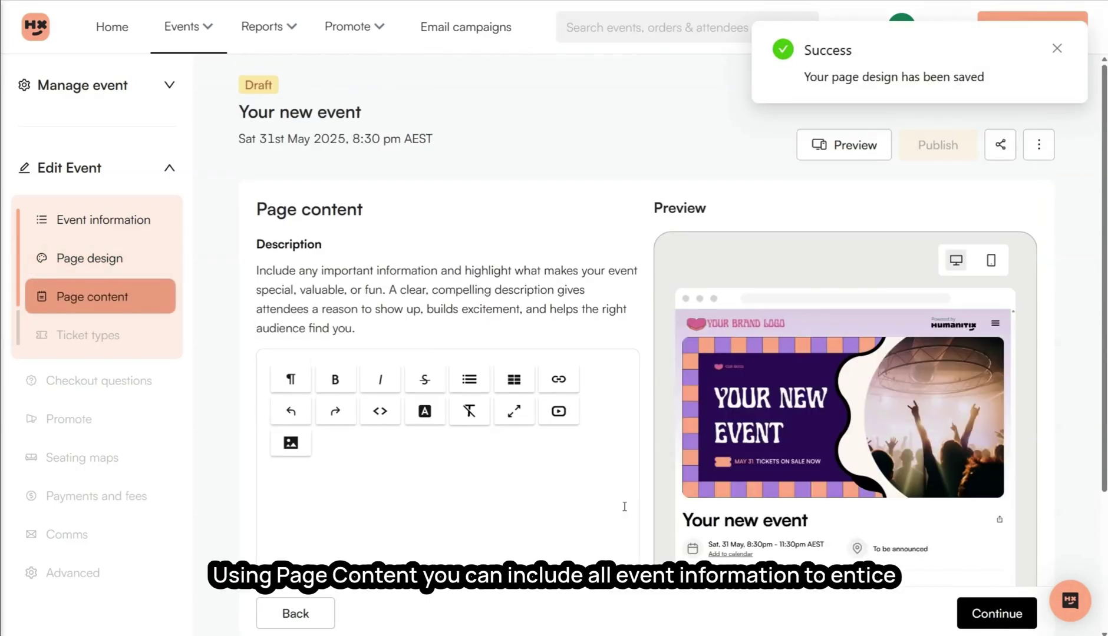
scroll(623, 504, "down", 2)
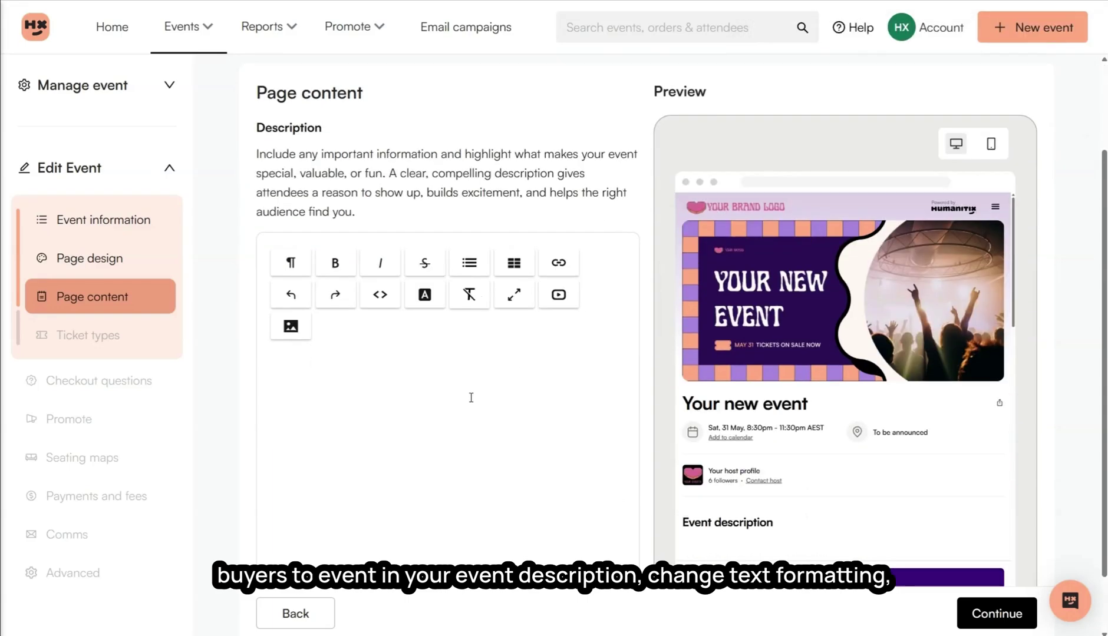
key("ctrl+v")
left_click_drag(463, 365, 272, 366)
left_click(303, 268)
left_click(346, 416)
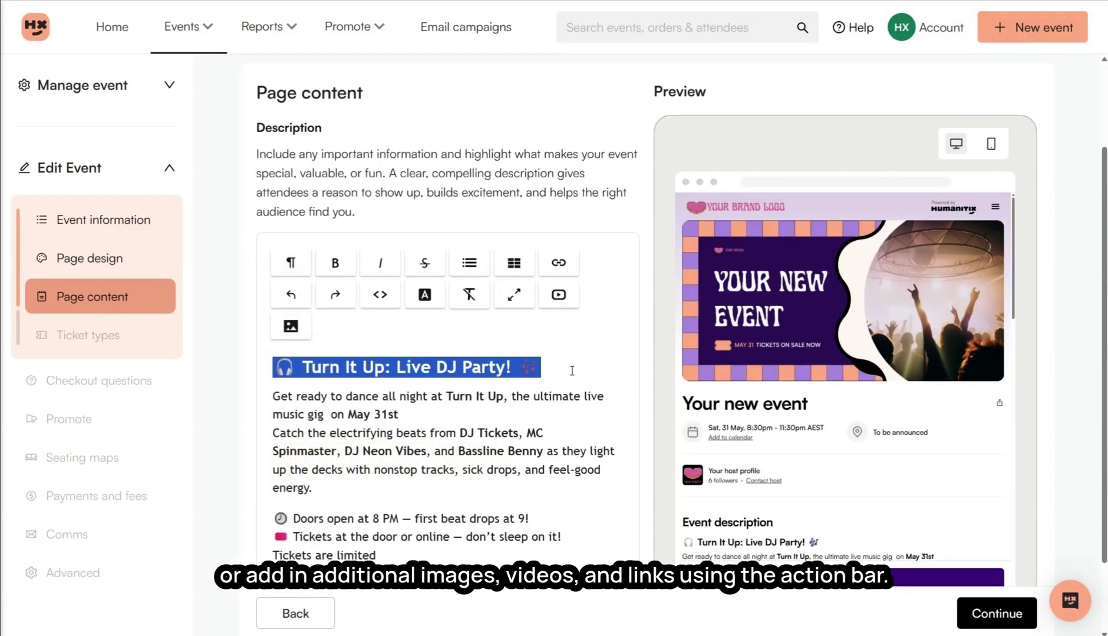
left_click(424, 294)
left_click(587, 358)
- Insert the concert photo into the description and save the page content
scroll(587, 358, "down", 2)
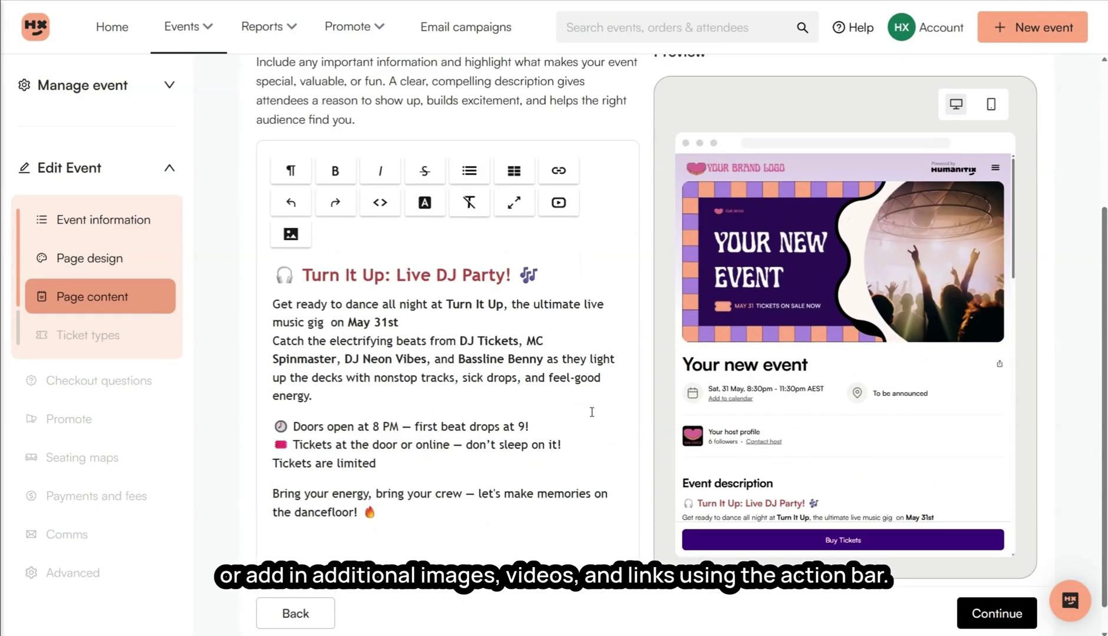
left_click(290, 234)
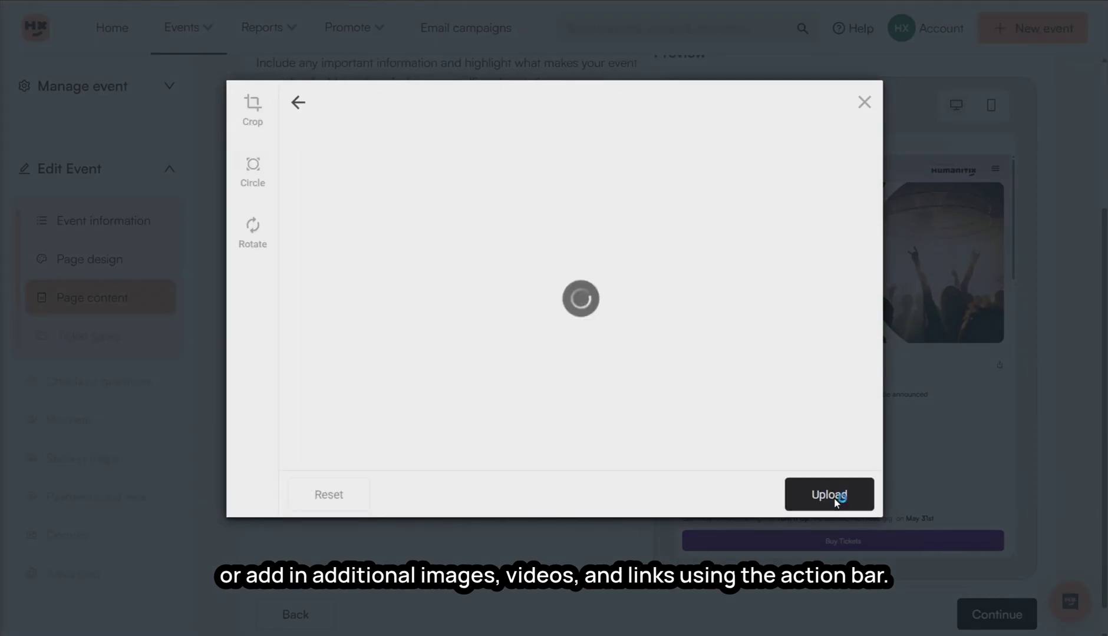
left_click(830, 496)
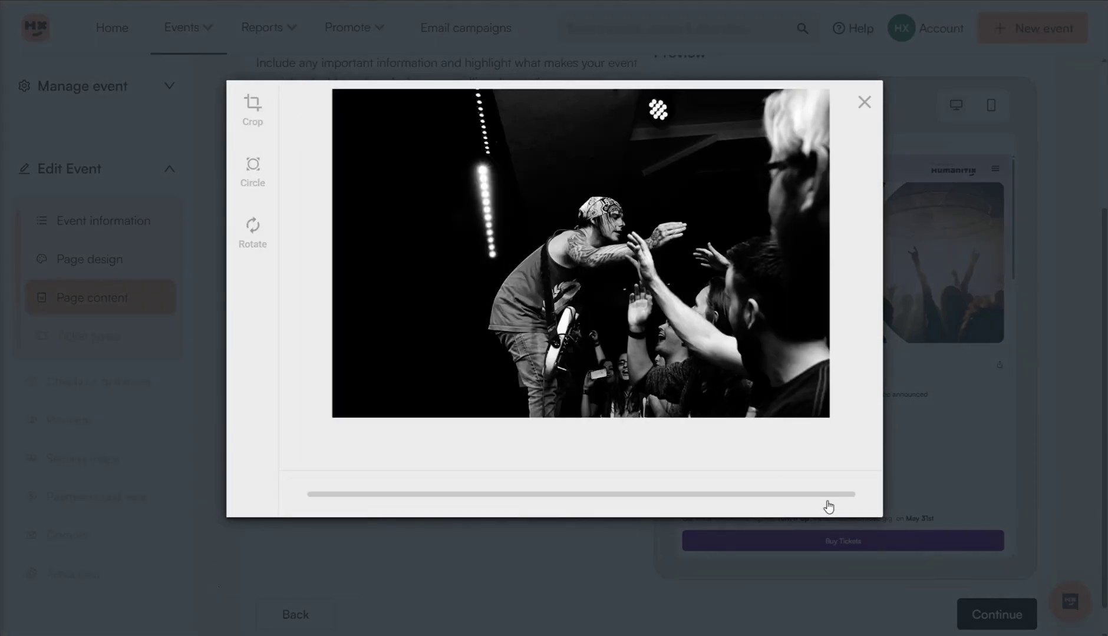
scroll(635, 458, "down", 5)
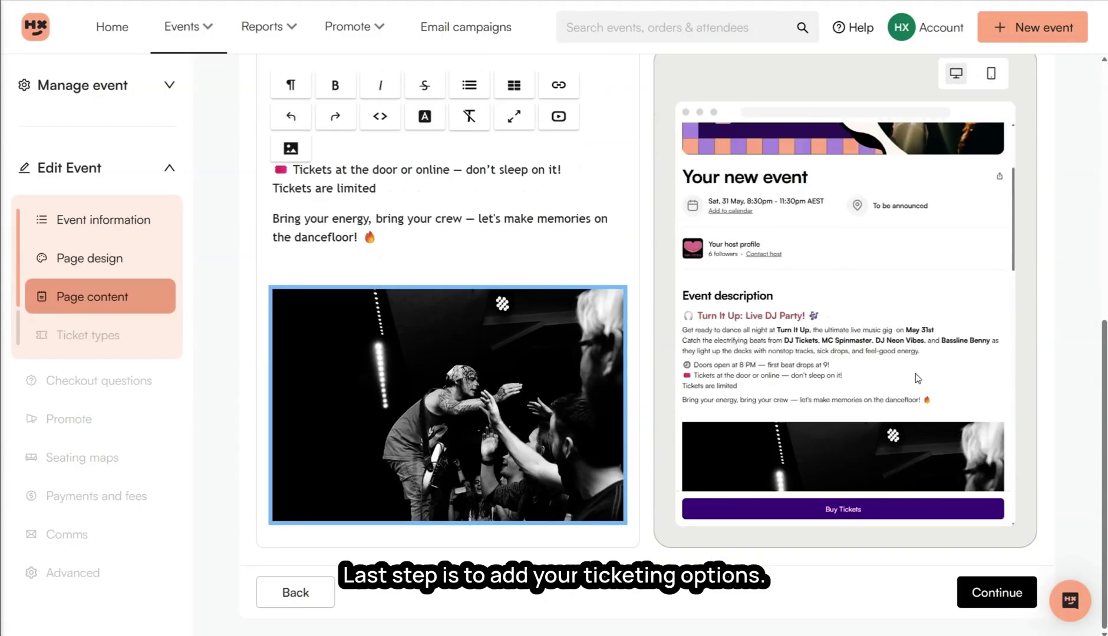
left_click(1014, 604)
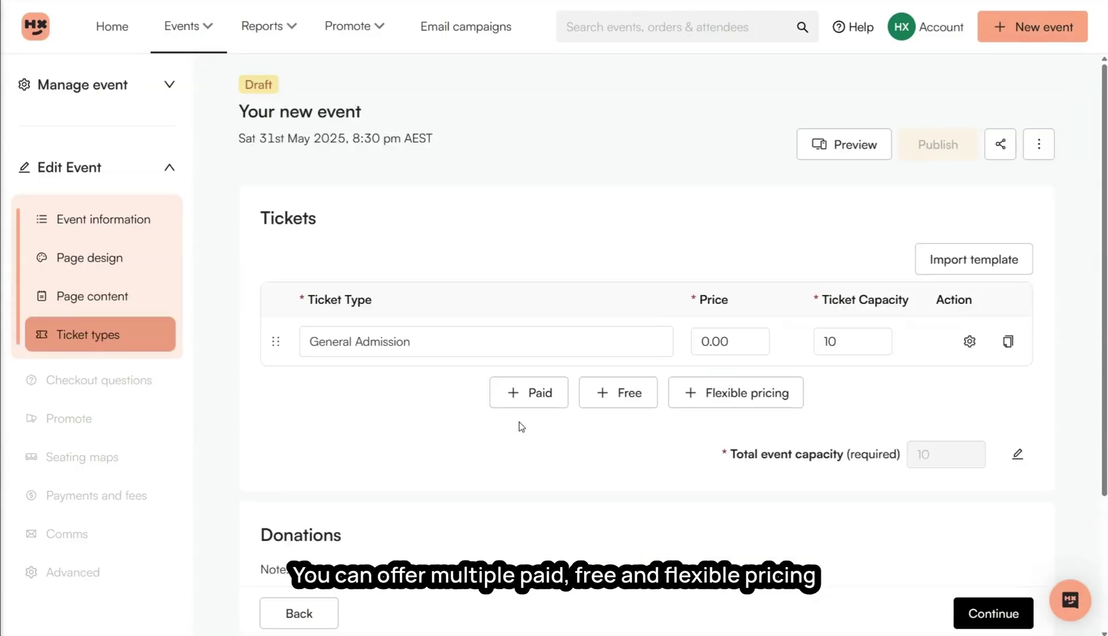
- Set General Admission to $50 with a capacity of 100
left_click(729, 341)
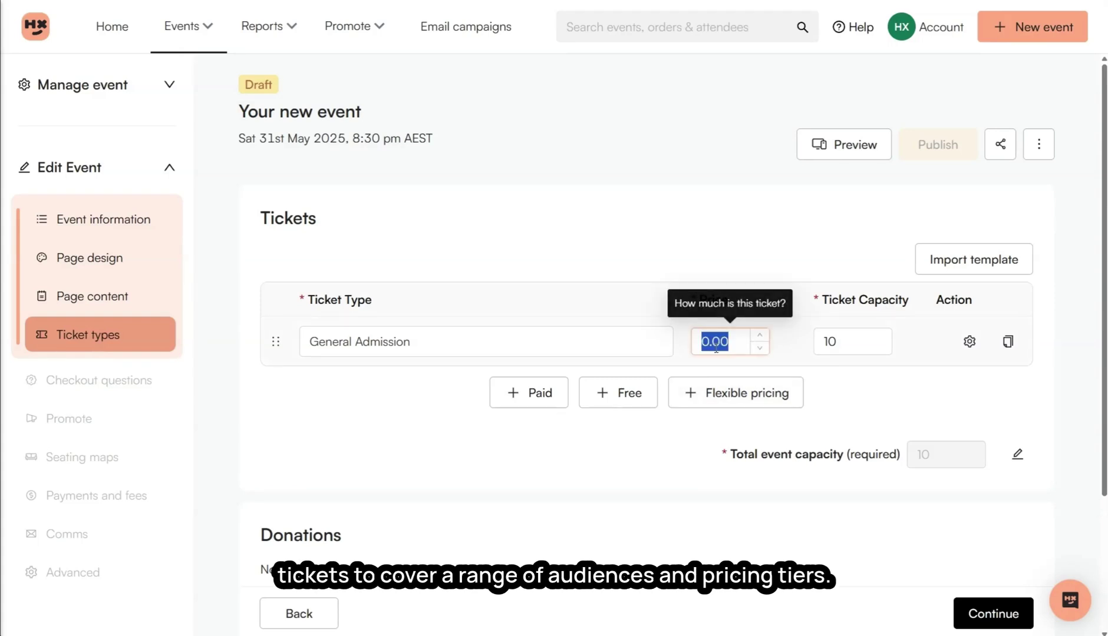
type("50")
key("Tab")
type("100")
- Add a Concession ticket priced $35 with a capacity of 100
left_click(501, 403)
left_click(423, 391)
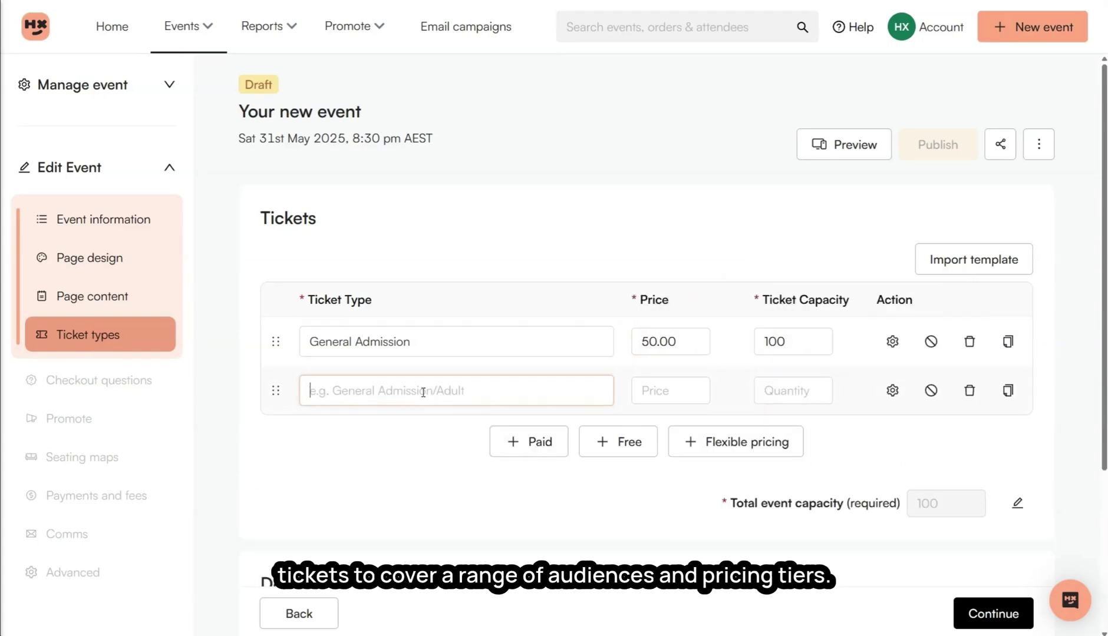
type("Concession")
key("Tab")
type("35")
key("Tab")
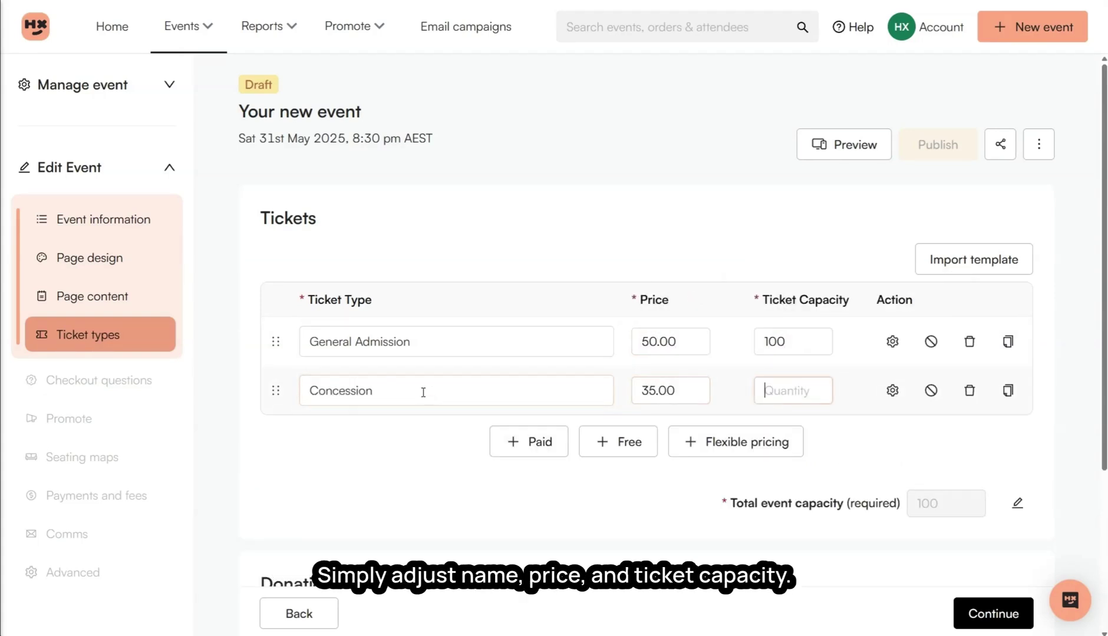
type("100")
- Add a free Guest ticket limited to 20
left_click(618, 442)
left_click(447, 447)
type("Guest")
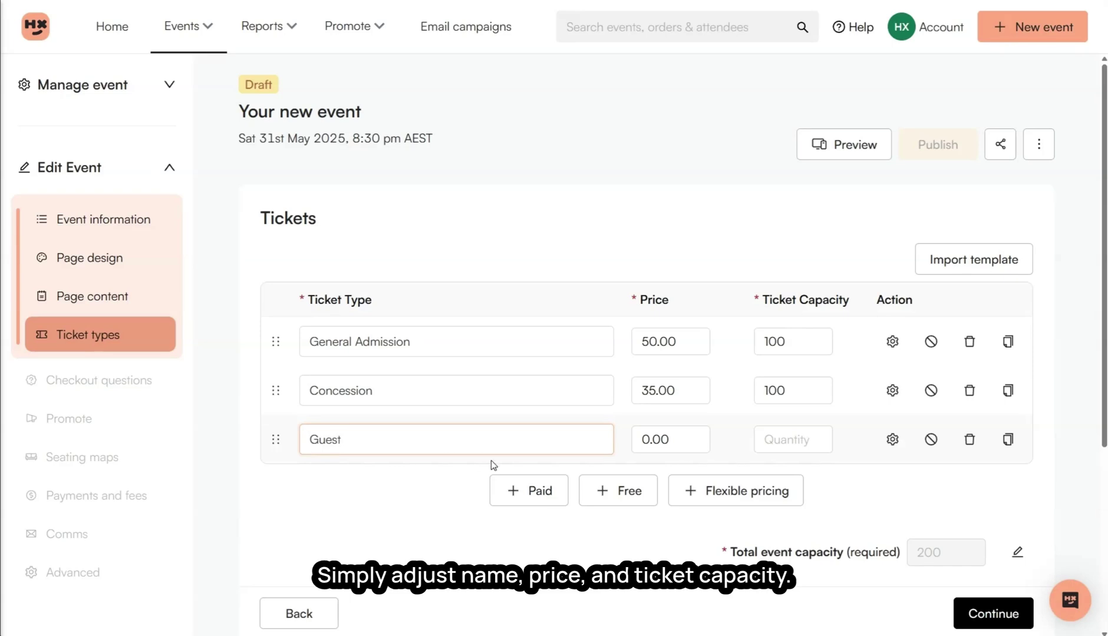
left_click(773, 439)
type("20")
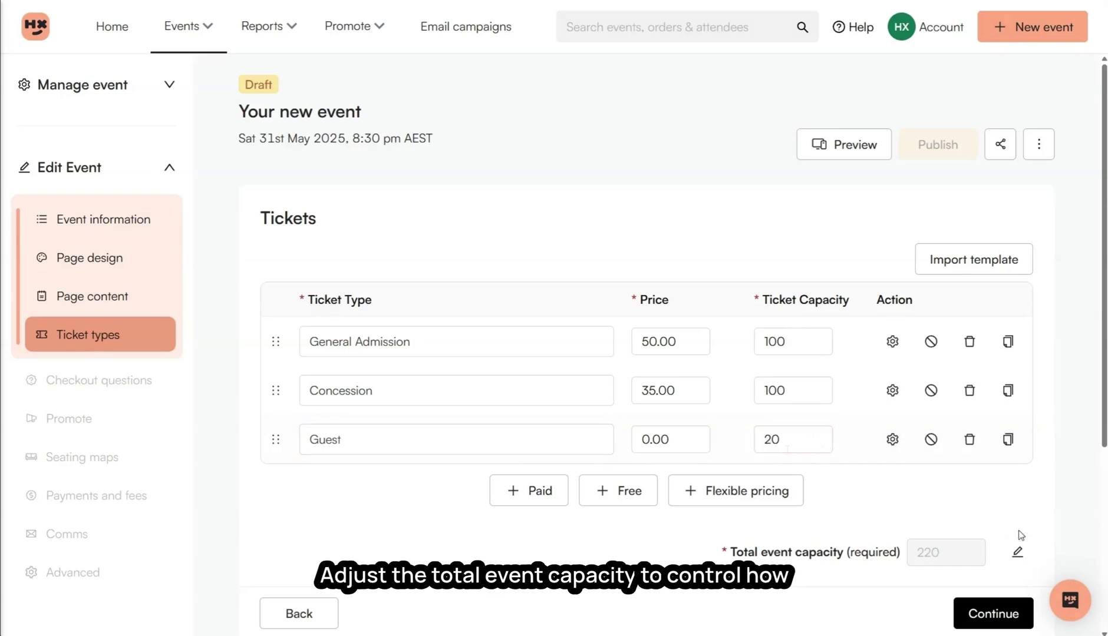
- Change the total event capacity to 150
left_click(1018, 550)
double_click(963, 547)
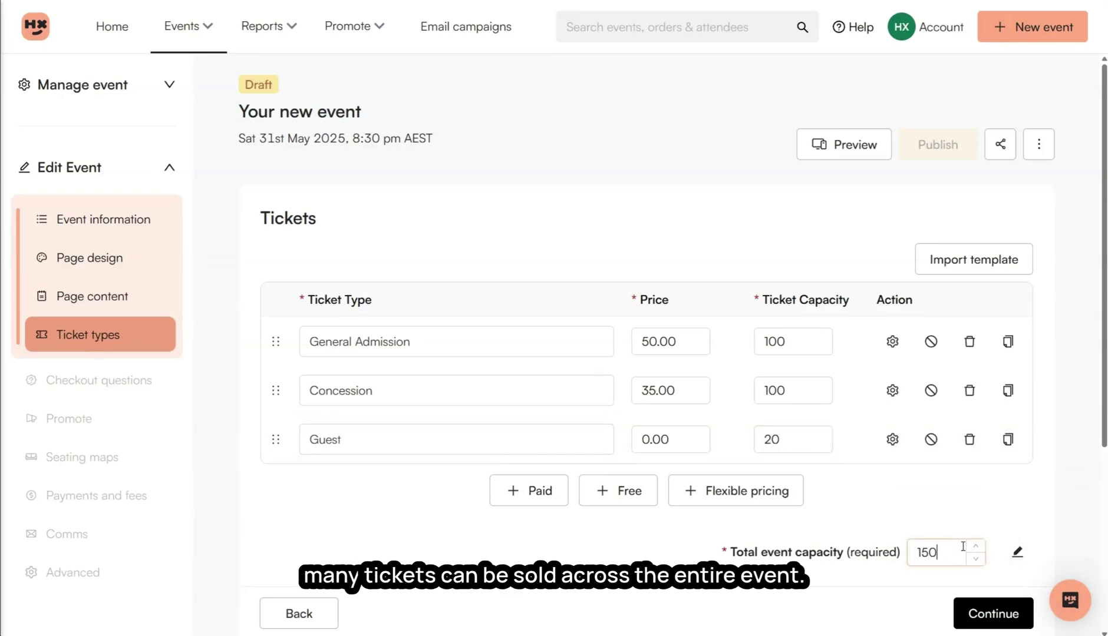
scroll(973, 531, "down", 5)
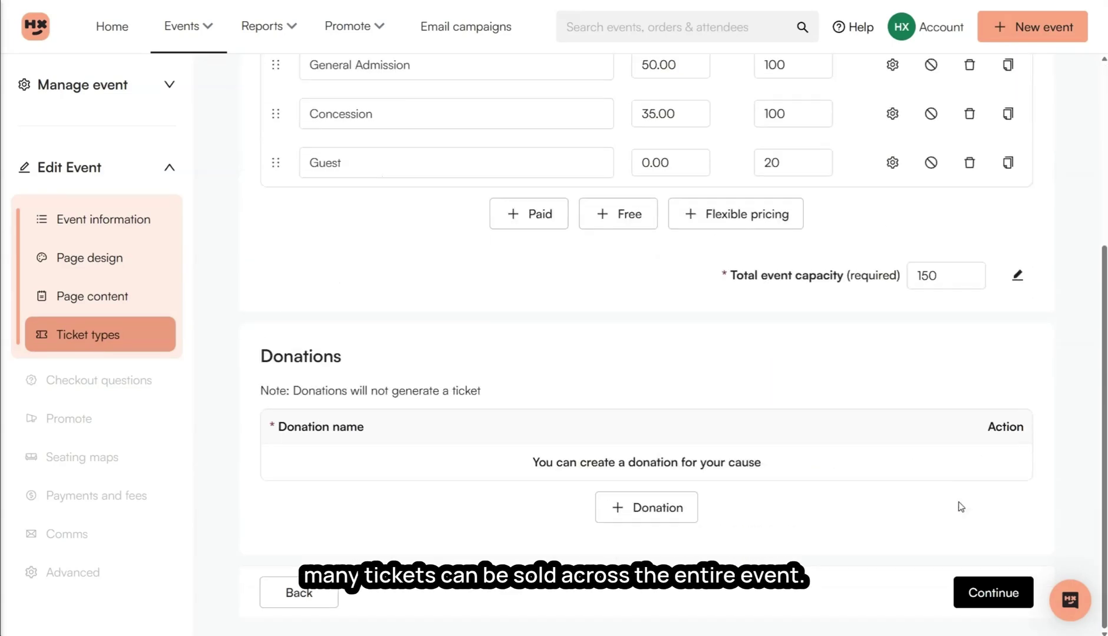
- Add a donation option named 'Make a donation!'
left_click(646, 521)
left_click(443, 511)
type("Make ")
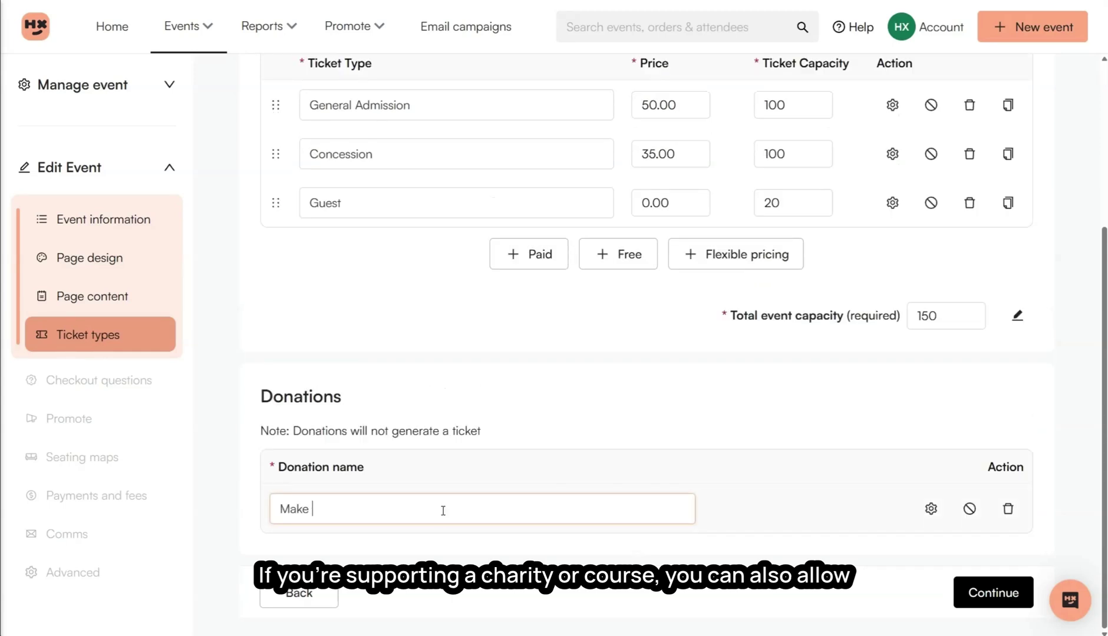
type("a donation!")
left_click(441, 559)
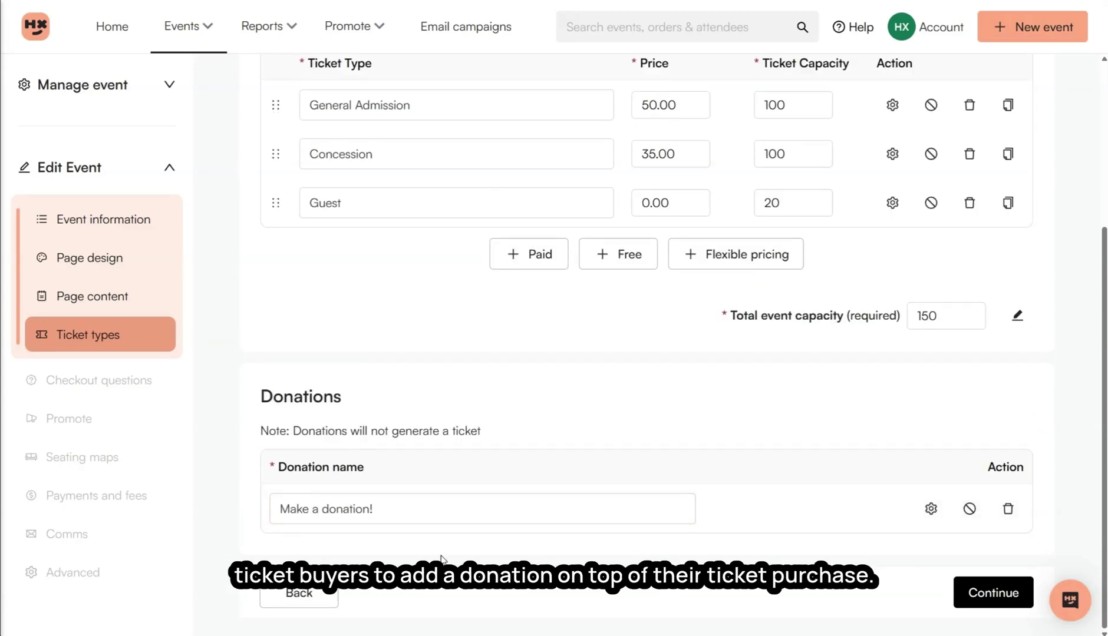
- Save the ticket types and look over the Packaged tickets and Event information settings
left_click(994, 599)
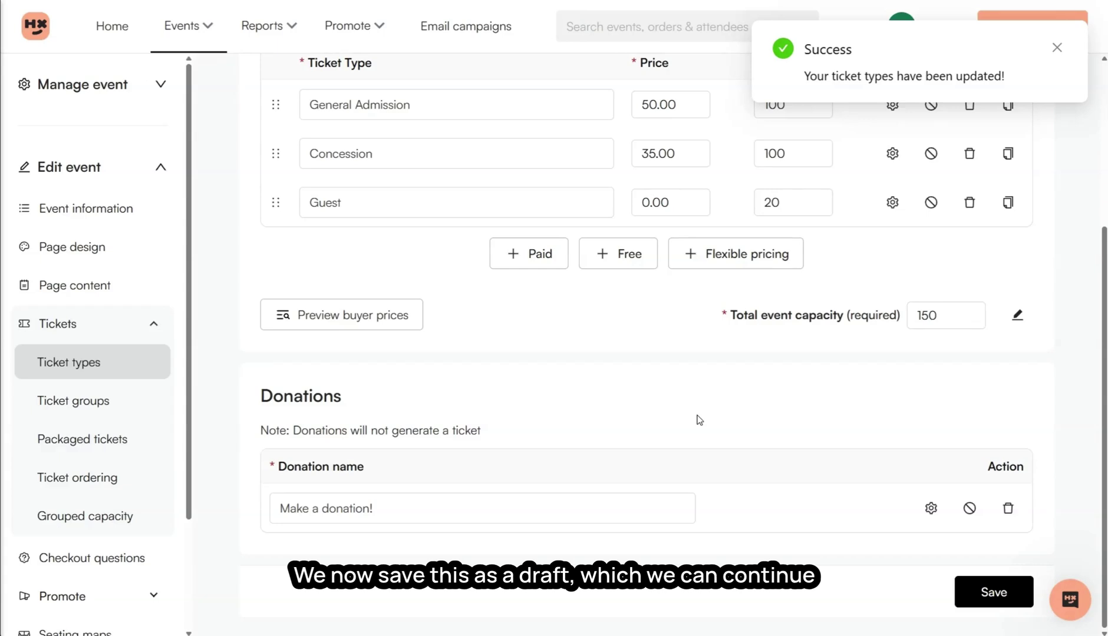
left_click(134, 445)
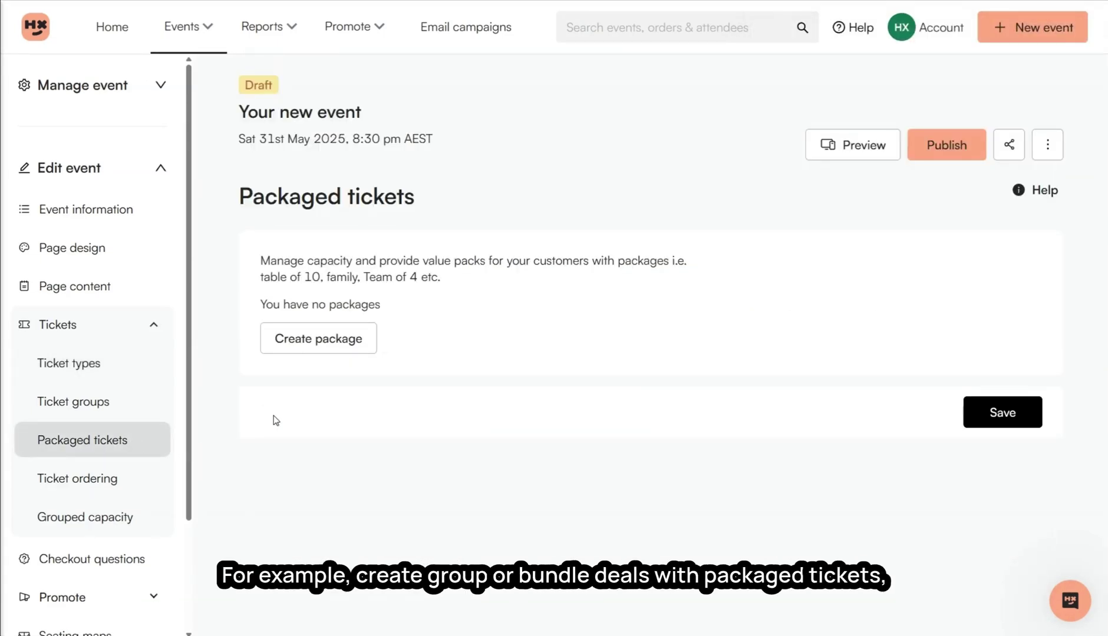
left_click(153, 325)
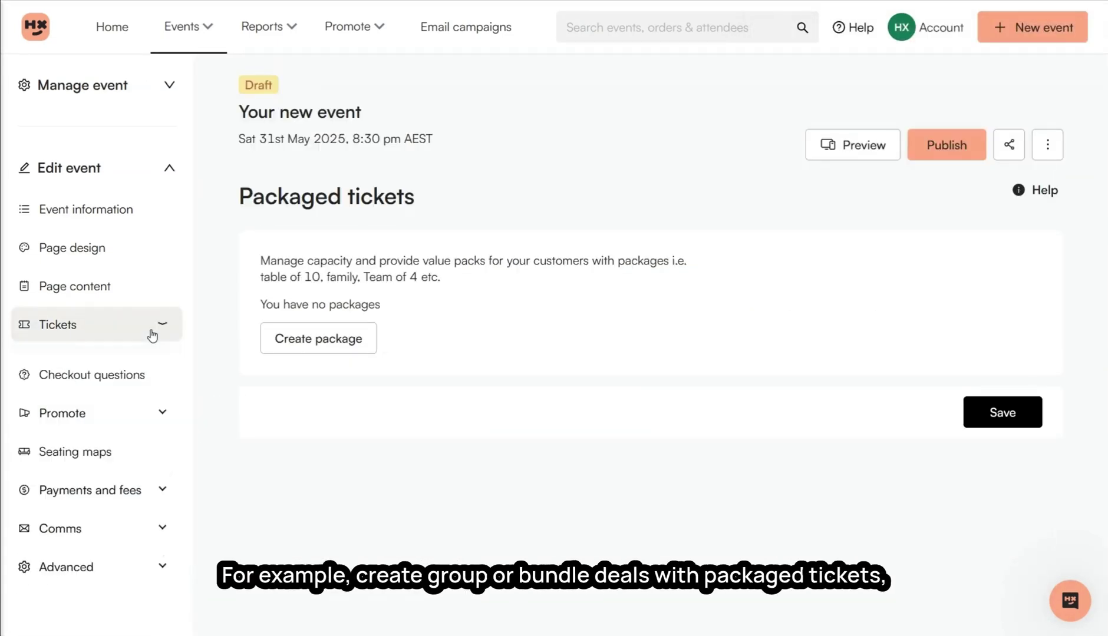
left_click(163, 213)
scroll(551, 390, "down", 5)
scroll(551, 390, "down", 5)
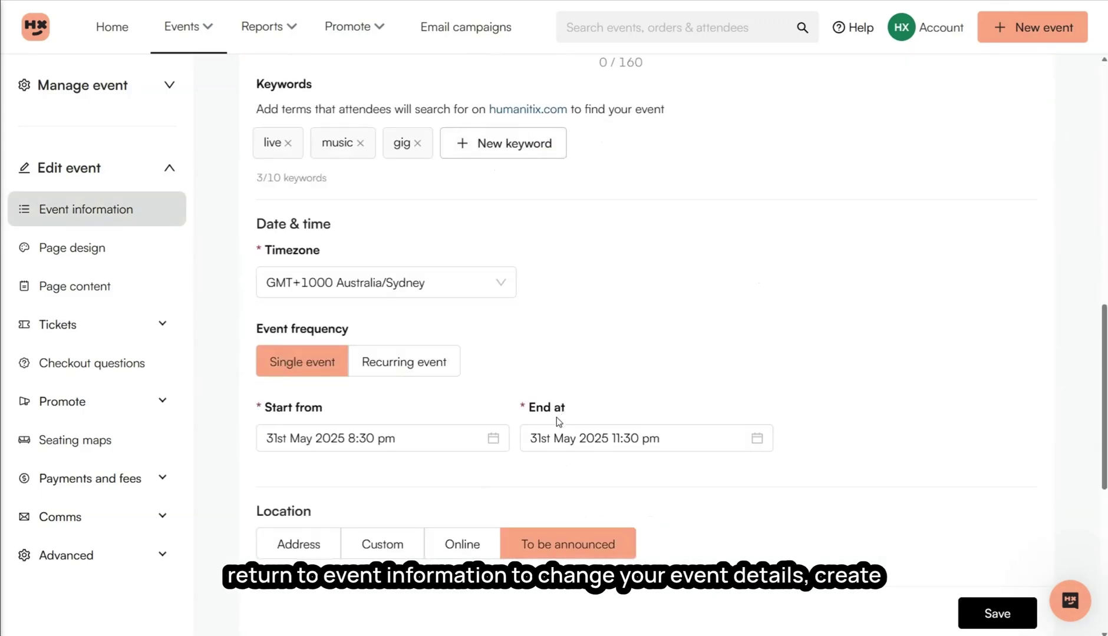
- Check Checkout questions, then go to Promote > Discounts and cancel the Create code form
left_click(177, 366)
scroll(512, 386, "down", 2)
left_click(633, 496)
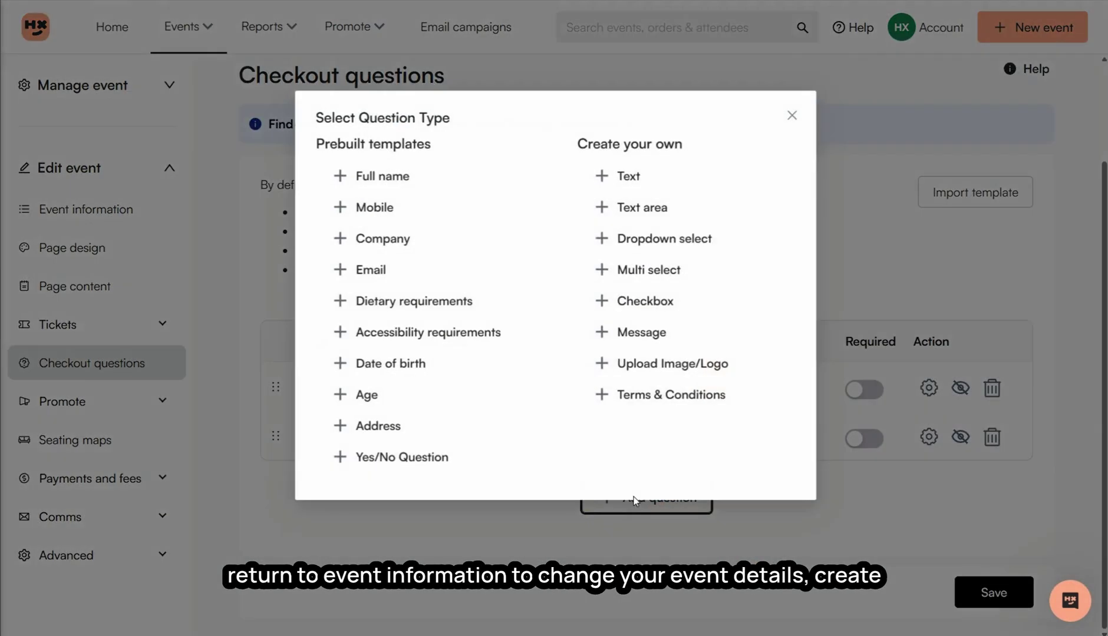
key("Escape")
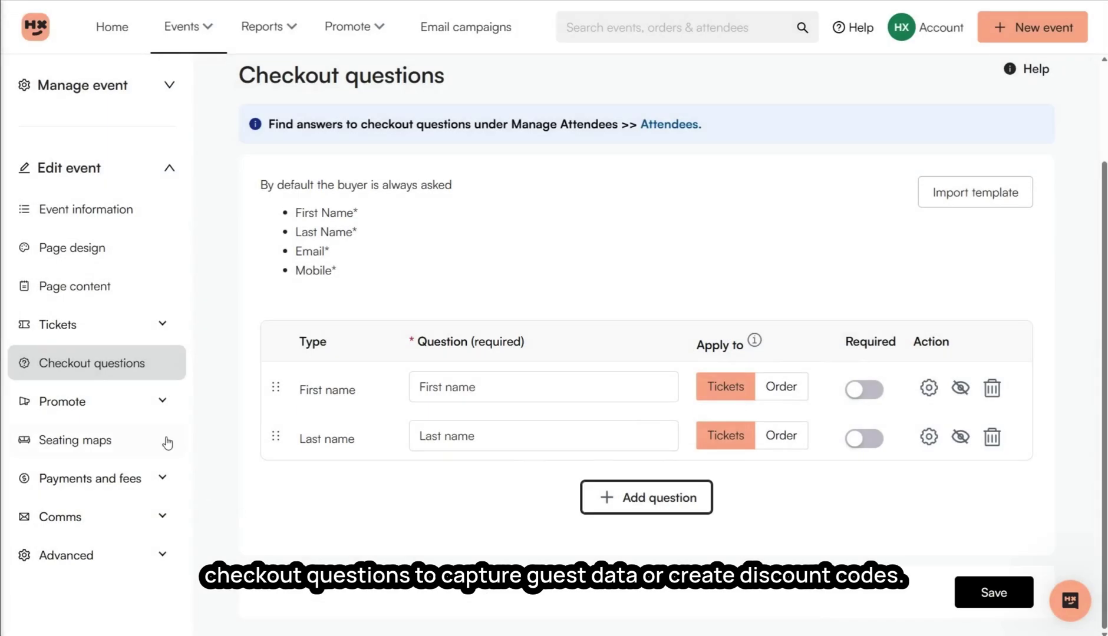
left_click(161, 401)
left_click(138, 443)
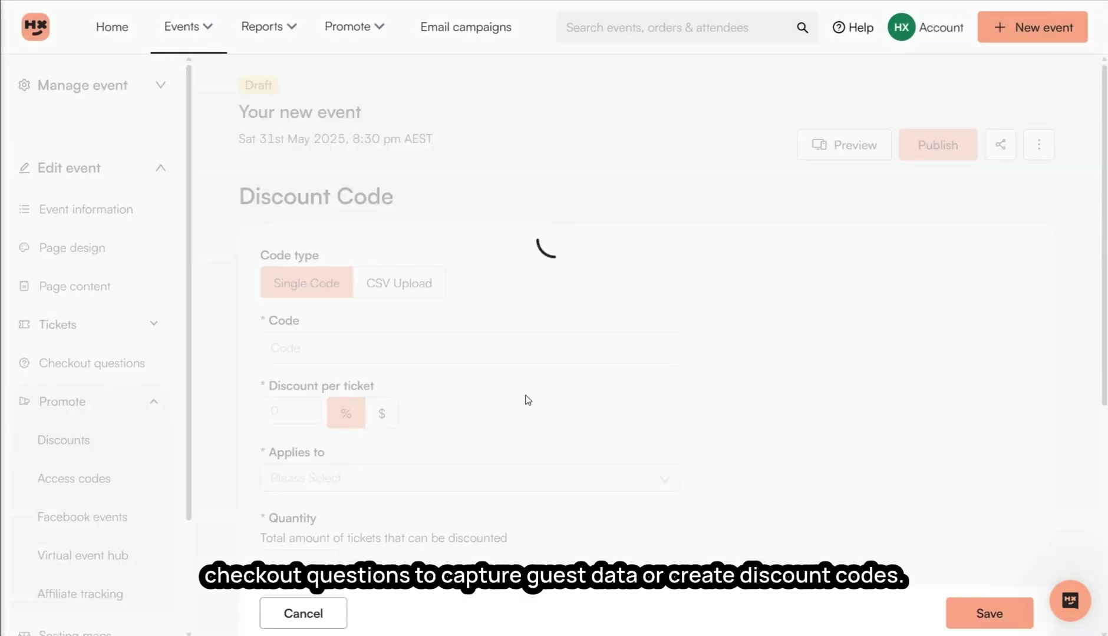
left_click(302, 610)
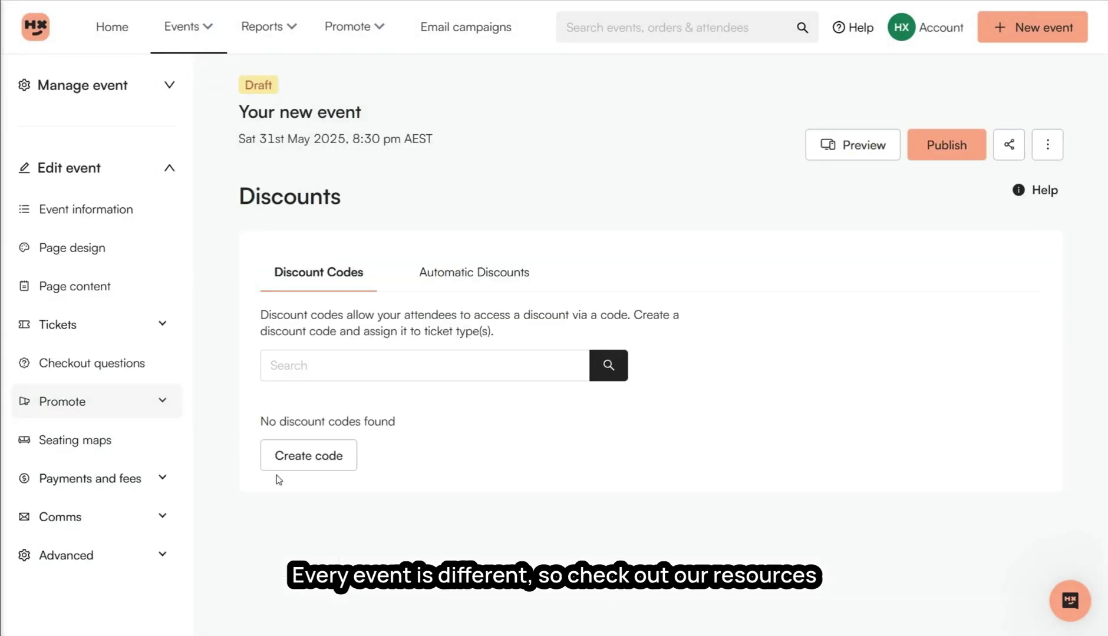
left_click(1069, 601)
left_click(854, 95)
type("access c")
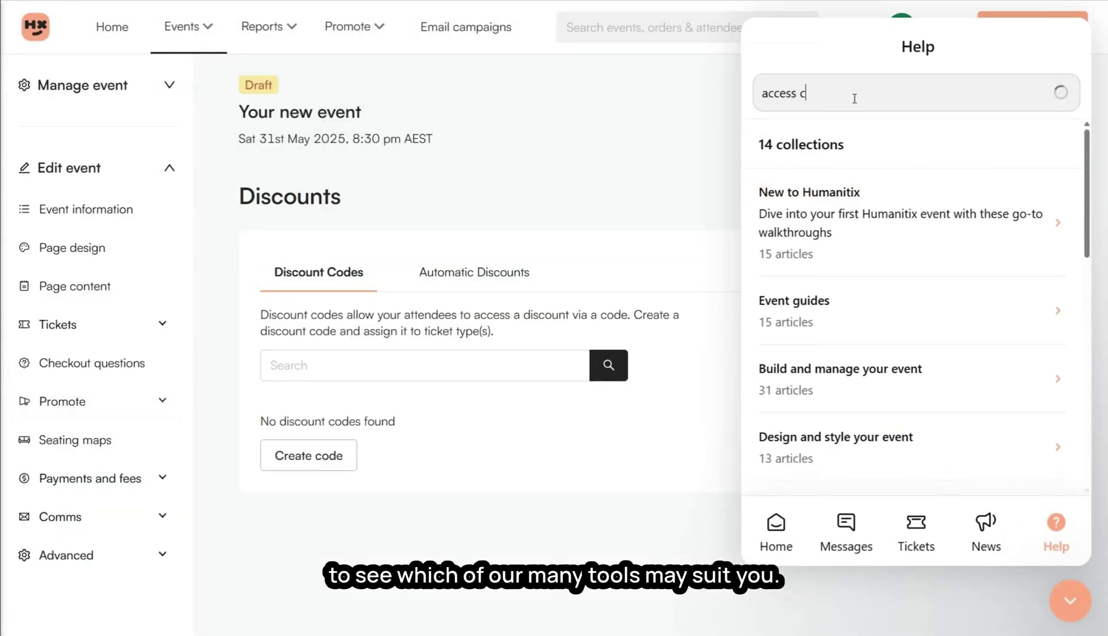
type("odes")
left_click(838, 159)
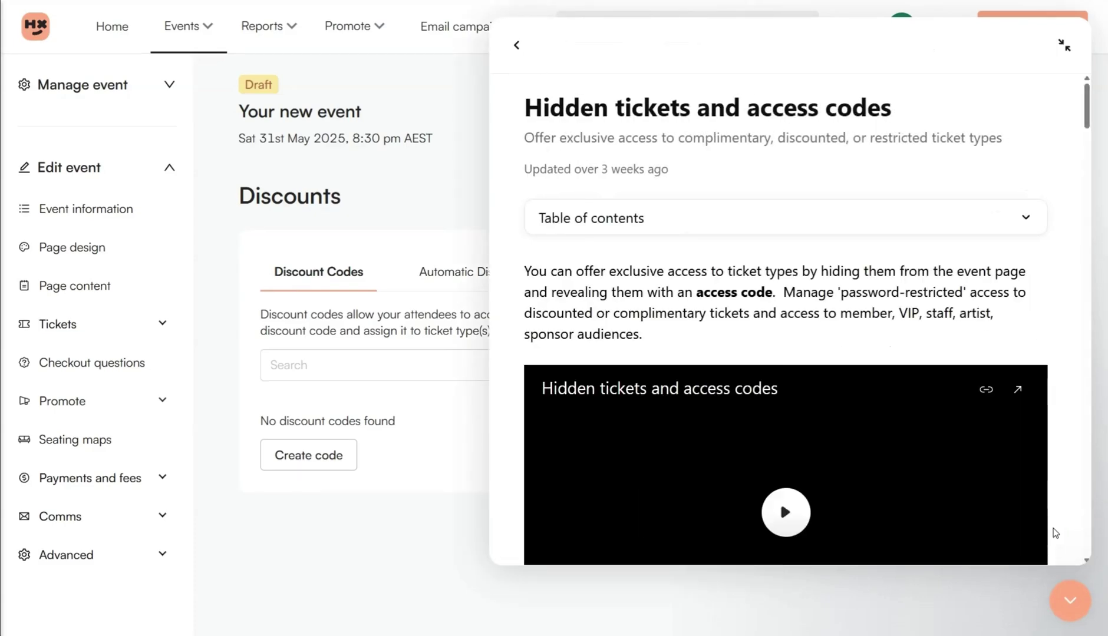
scroll(1055, 533, "down", 5)
left_click(1069, 601)
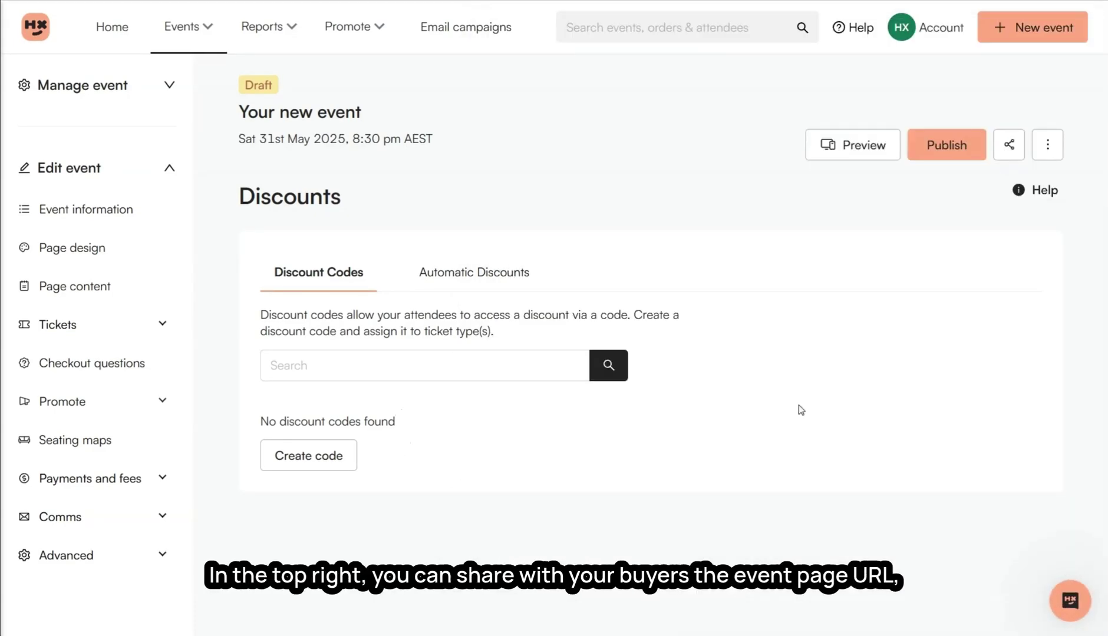
- Publish Your new event immediately and download its QR code from the live dialog
left_click(942, 152)
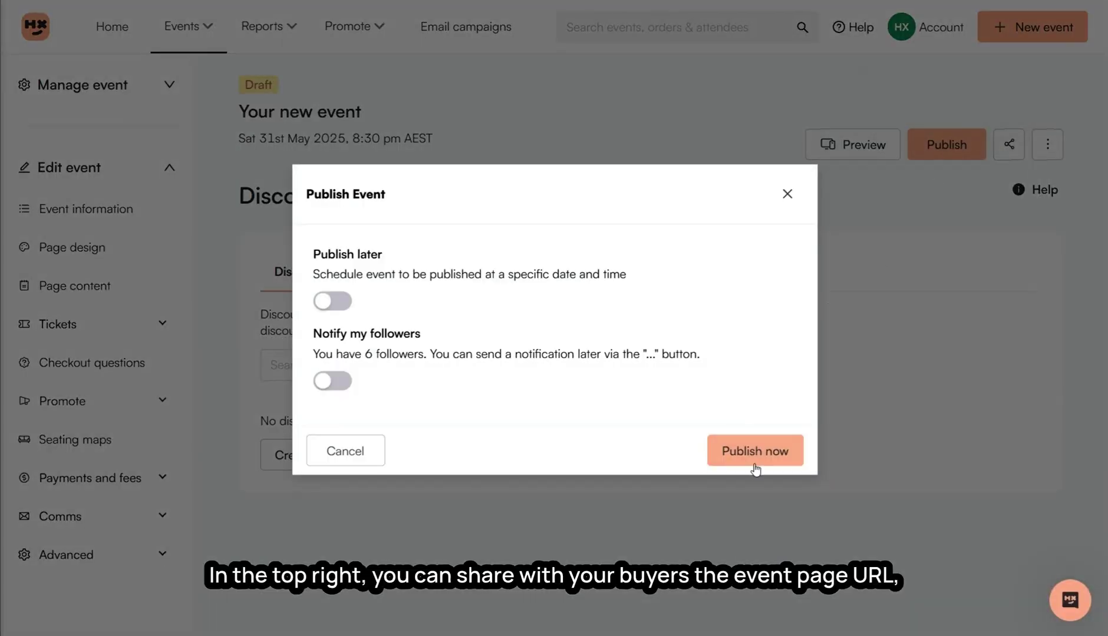
left_click(756, 469)
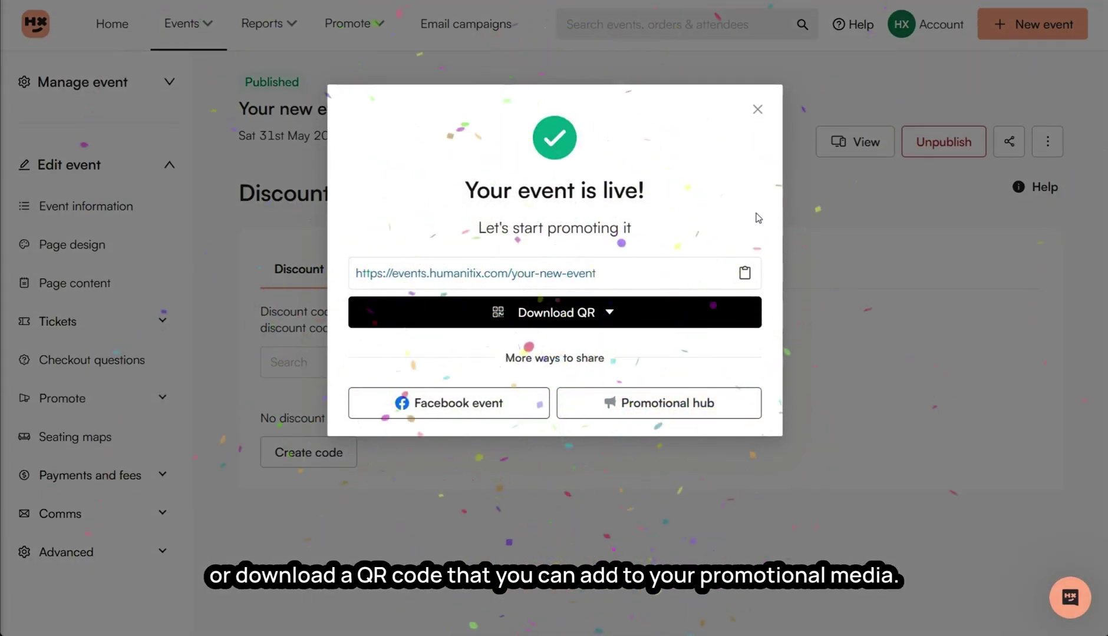
left_click(610, 315)
left_click(606, 346)
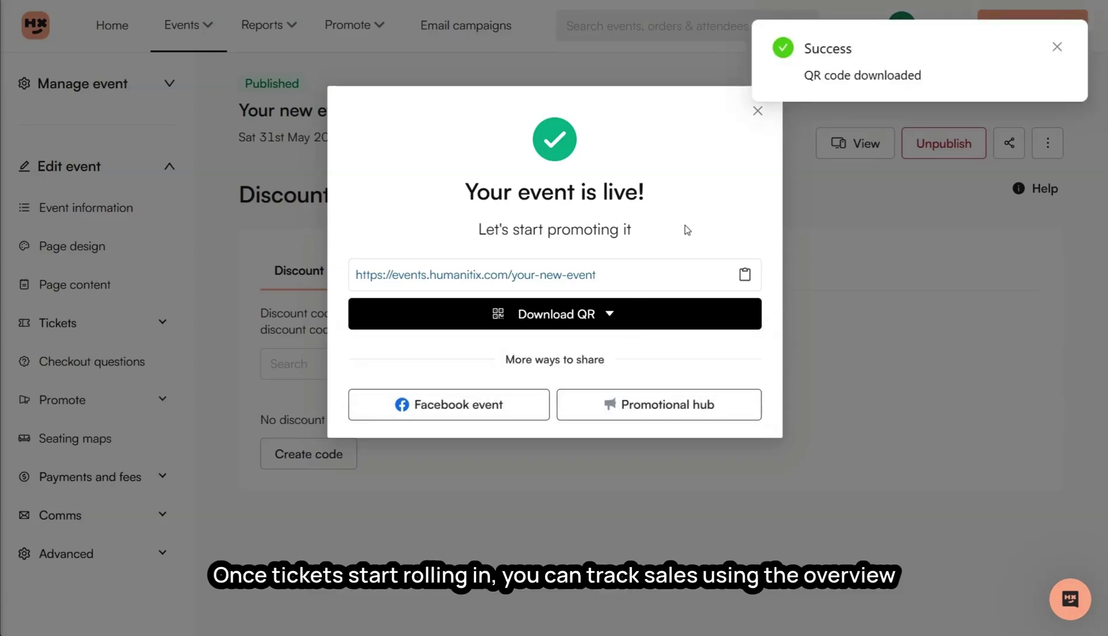
- Review the event's sales overview and its attendee list
left_click(757, 111)
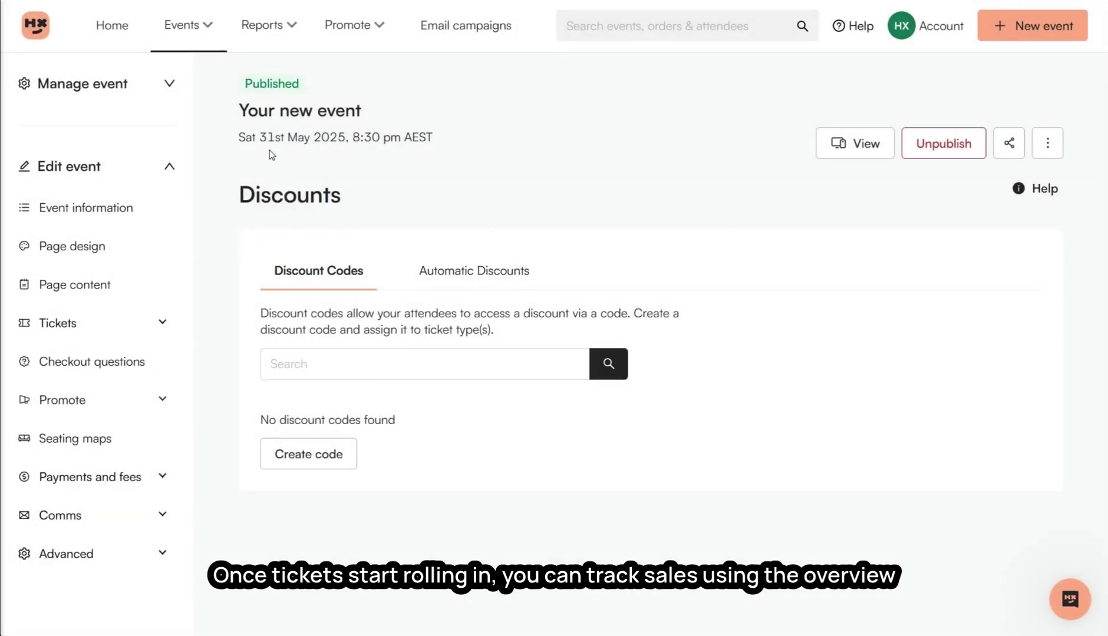
left_click(169, 83)
left_click(153, 125)
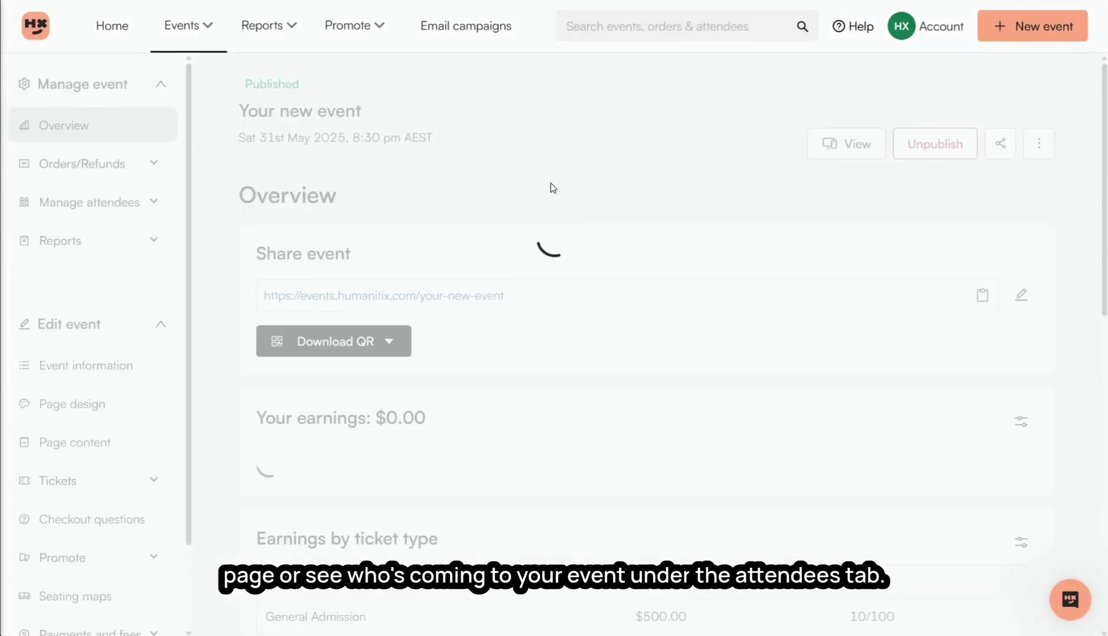
scroll(552, 187, "down", 7)
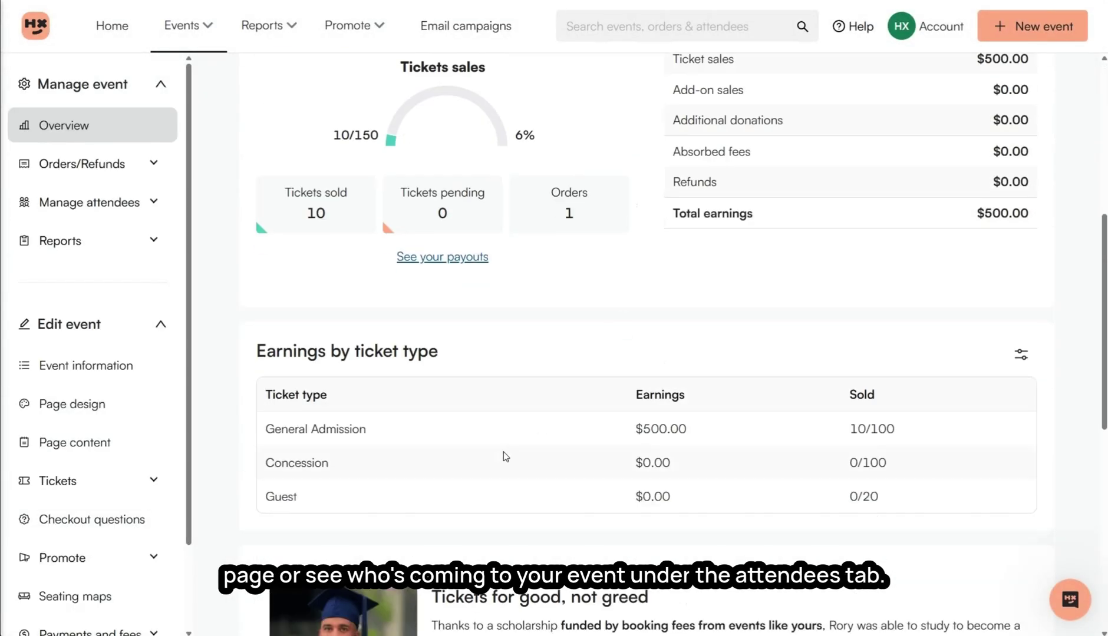
left_click(166, 204)
left_click(152, 242)
scroll(559, 344, "down", 2)
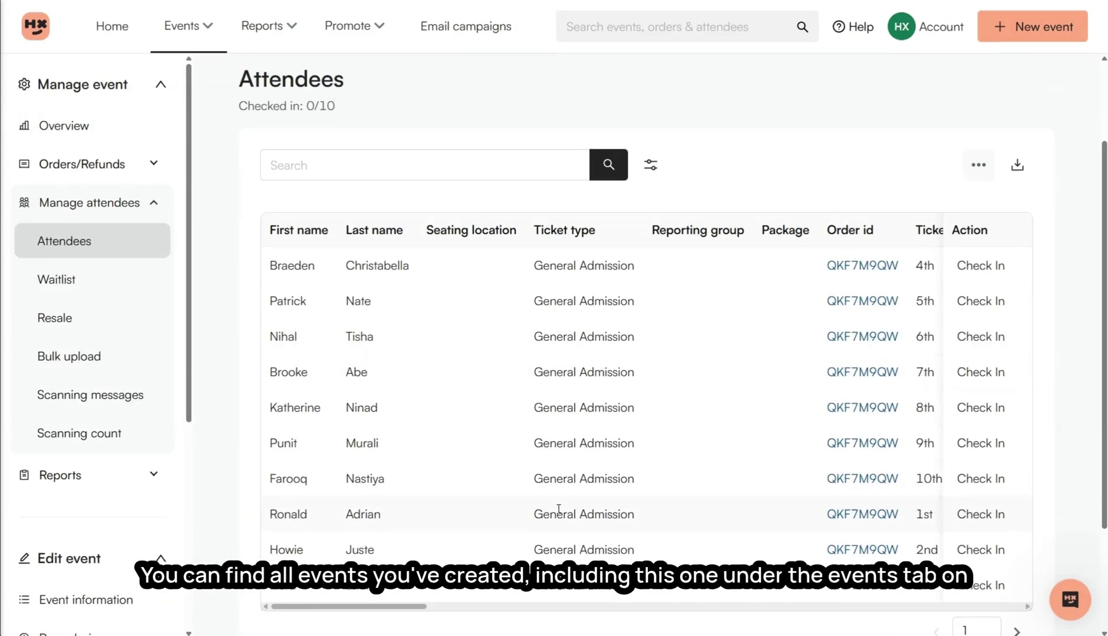
scroll(562, 504, "up", 2)
- Reopen Your new event's management from the All events list
mouse_move(210, 24)
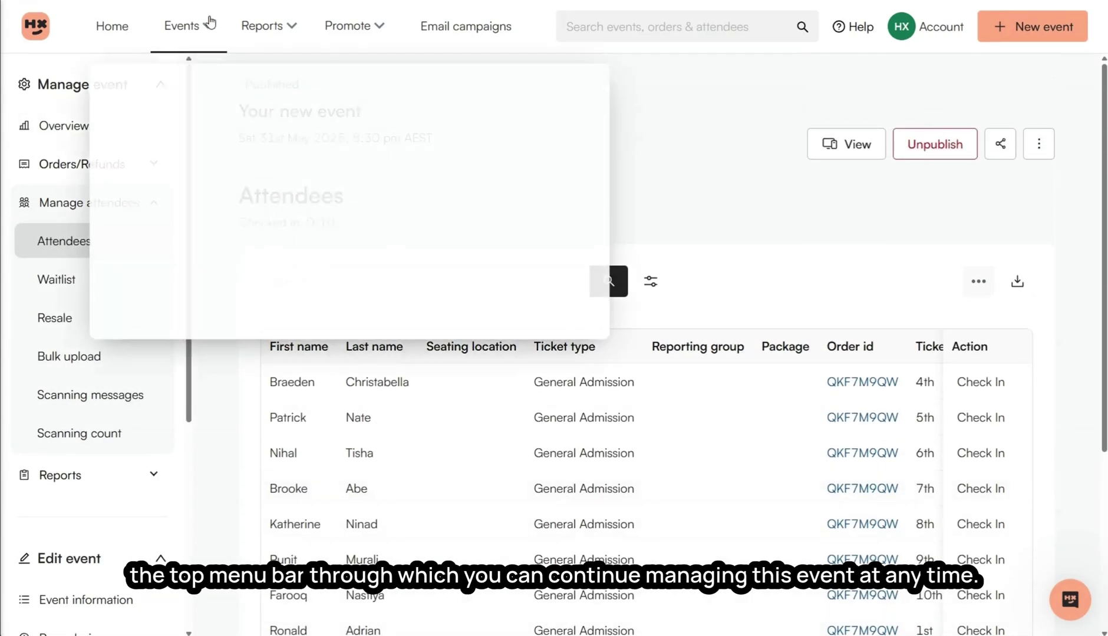
left_click(211, 106)
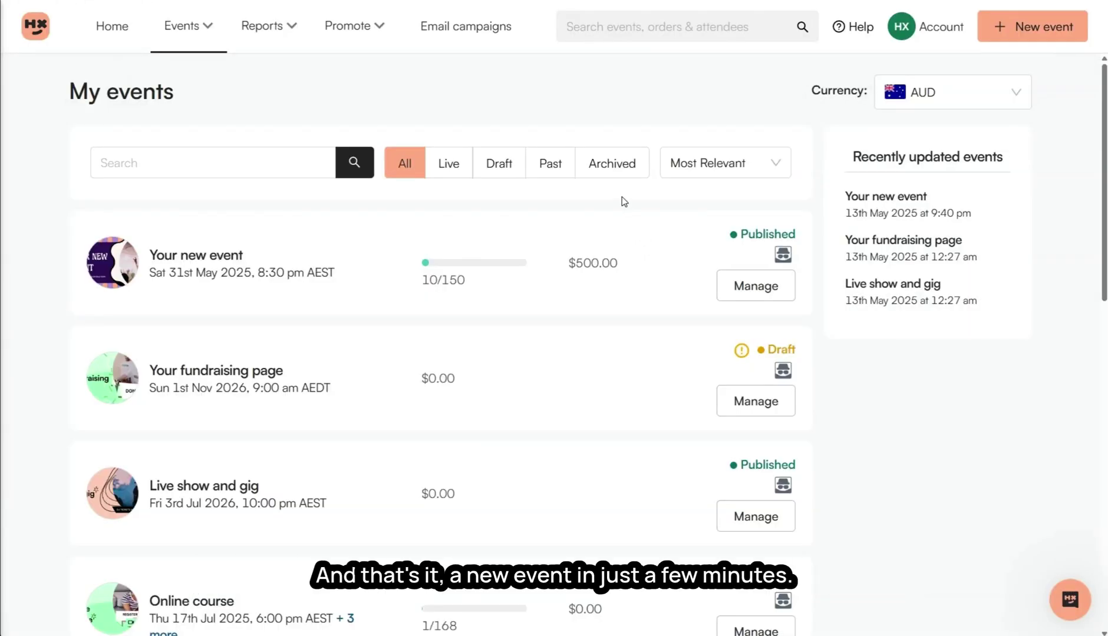
left_click(758, 288)
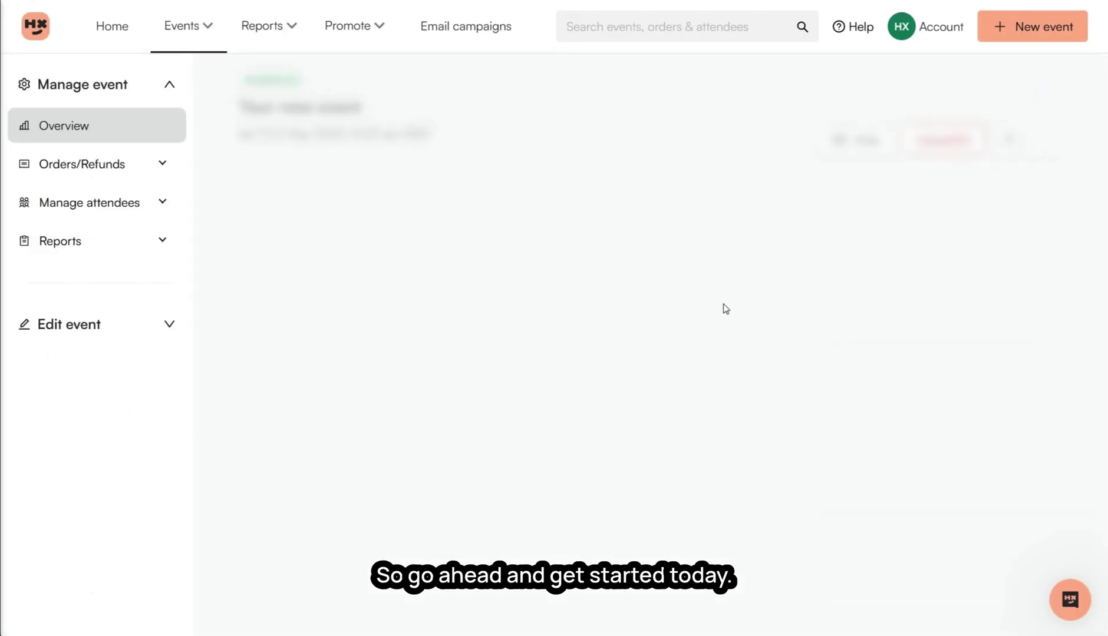